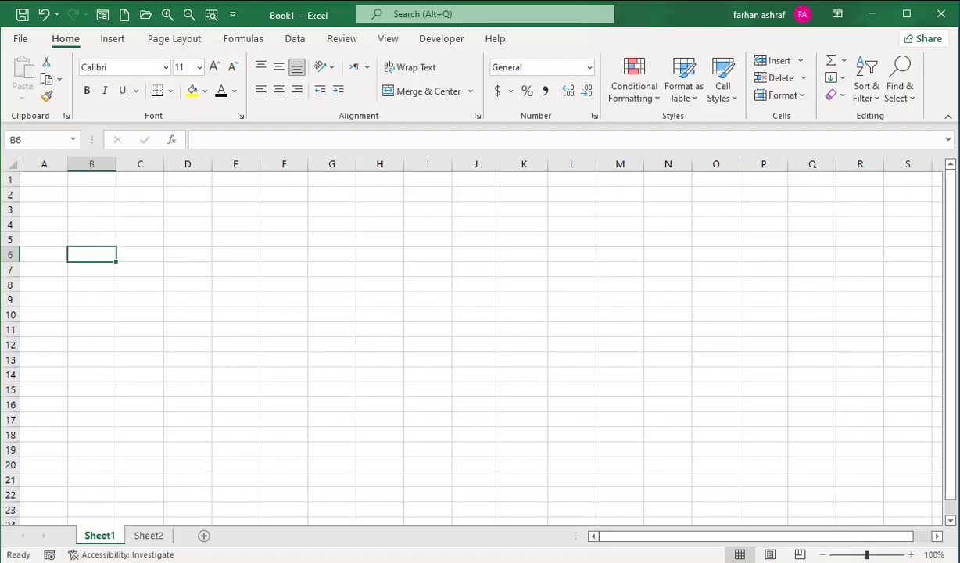
pyautogui.press('Right')
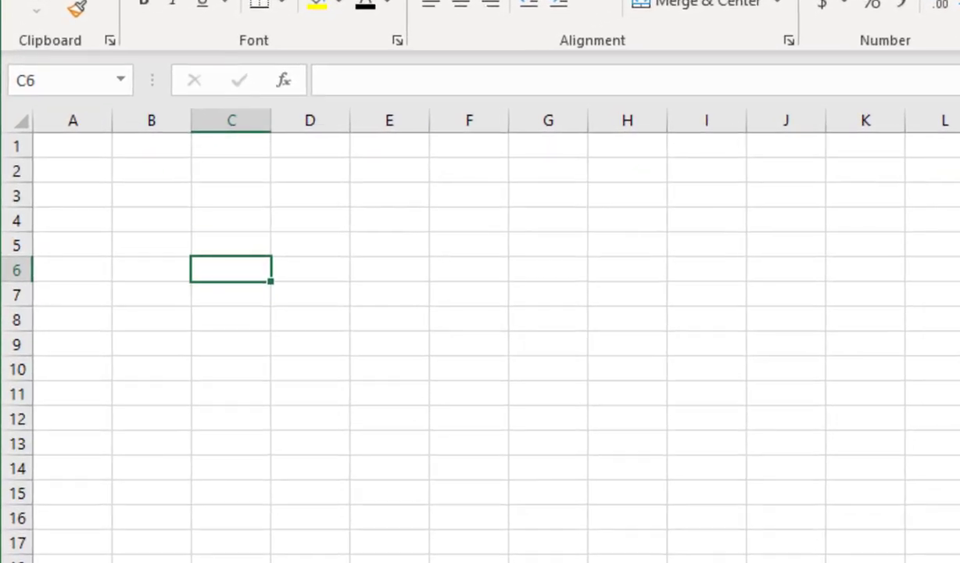
pyautogui.write('autofil')
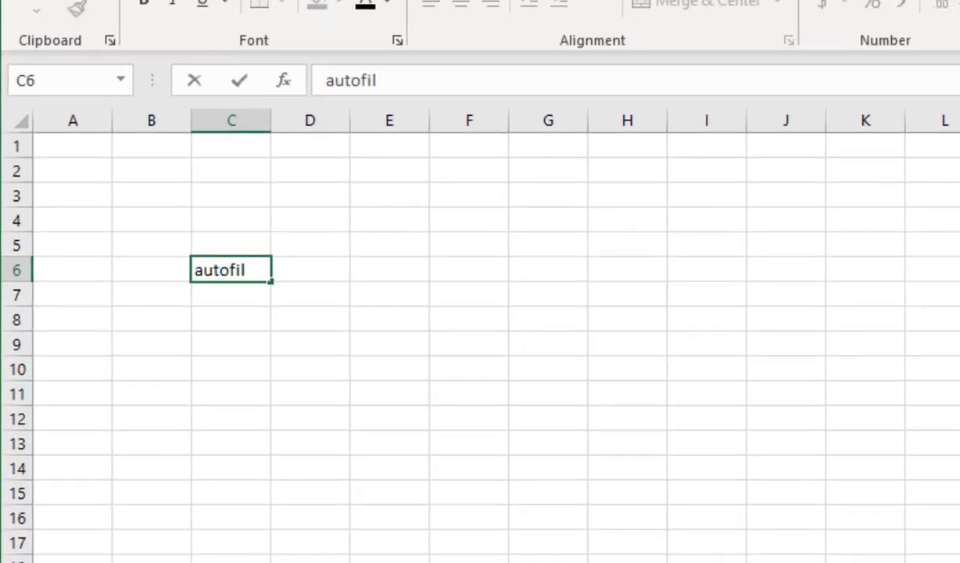
pyautogui.write('l')
pyautogui.press('Return')
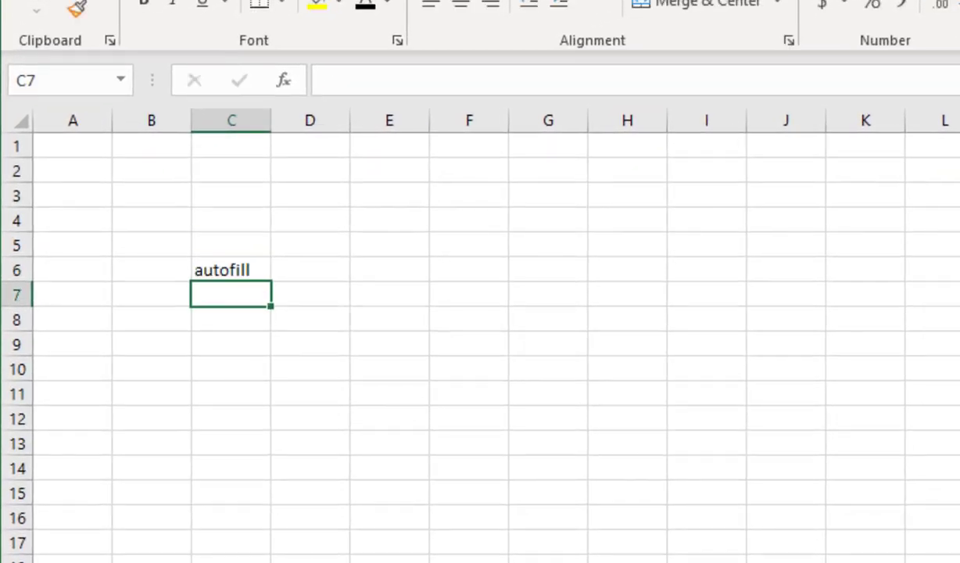
pyautogui.click(230, 269)
pyautogui.press('Delete')
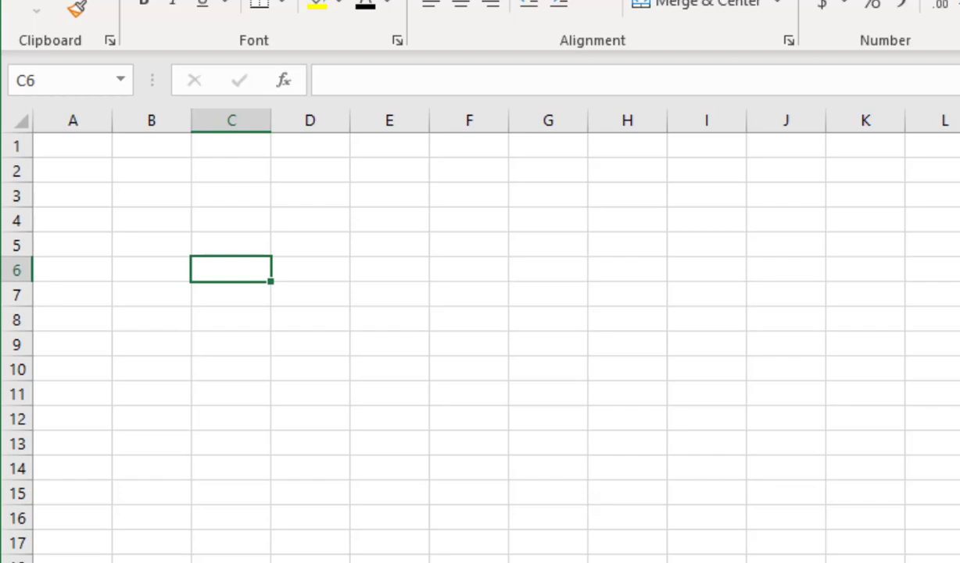
# - Enter Monday in cell C6 and autofill the weekday names down through C13
pyautogui.write('Monday')
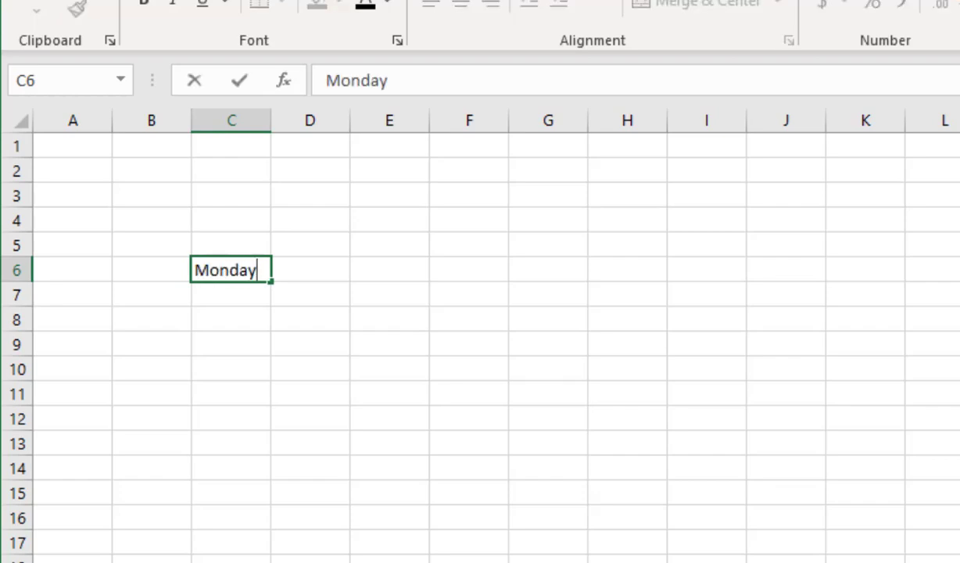
pyautogui.press('Return')
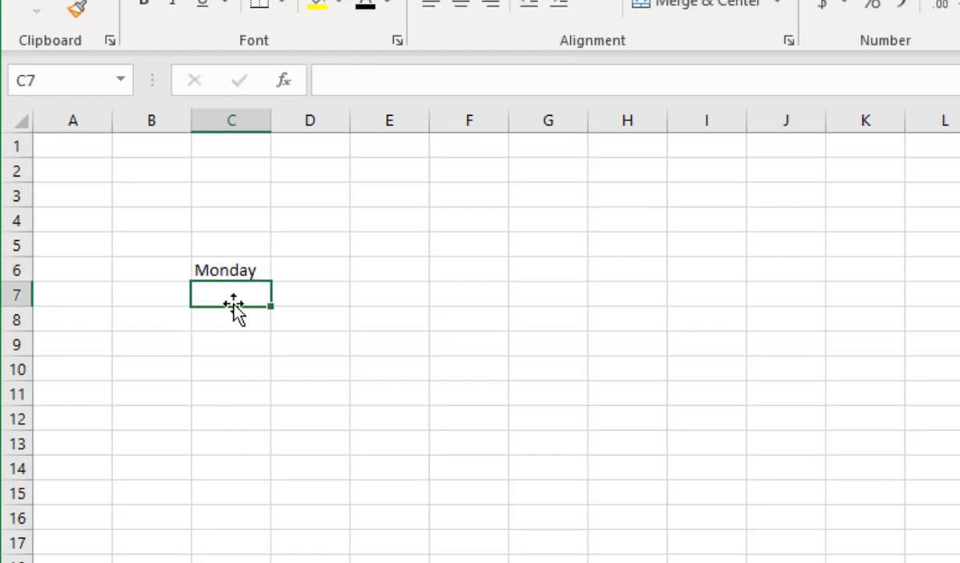
pyautogui.click(248, 269)
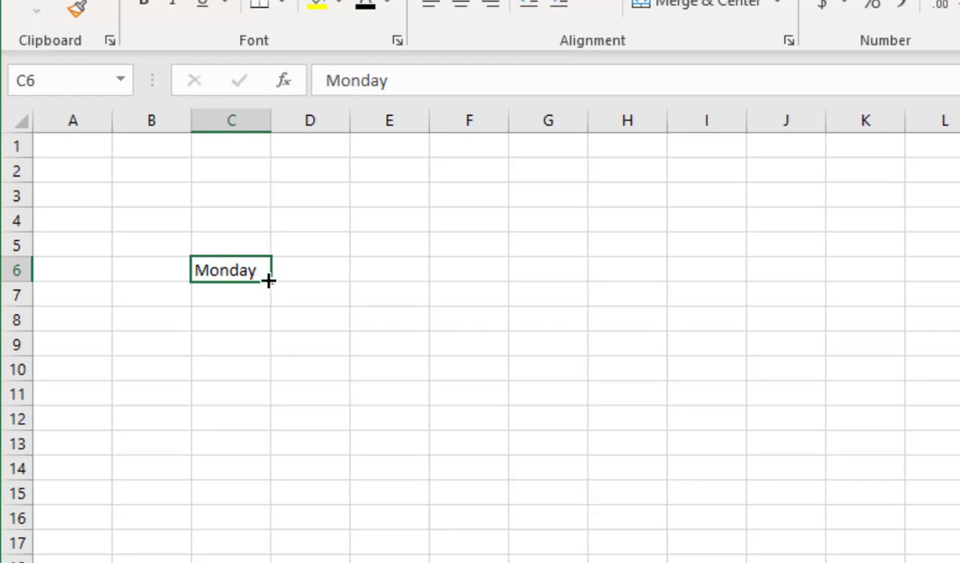
pyautogui.moveTo(270, 283); pyautogui.dragTo(267, 449)
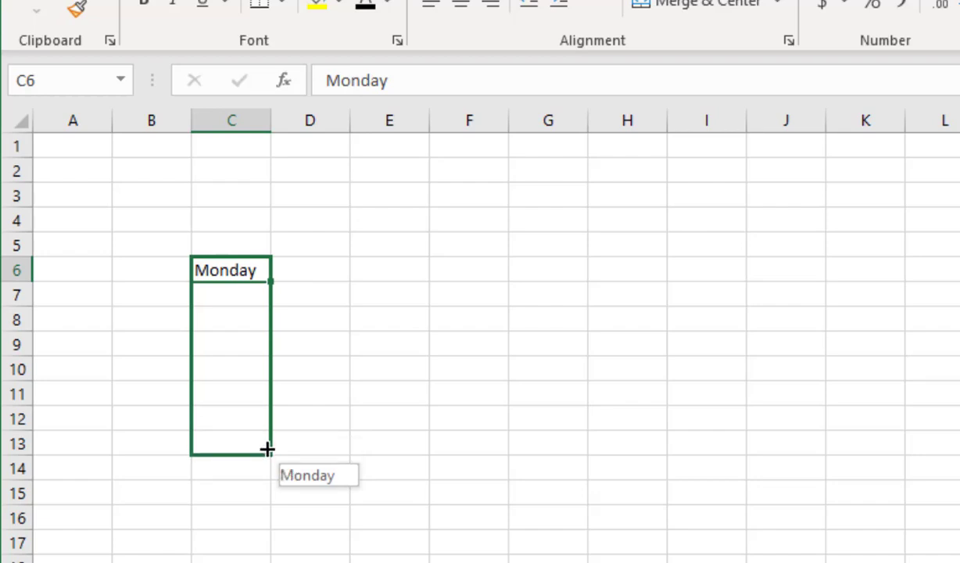
pyautogui.moveTo(267, 449); pyautogui.dragTo(267, 448)
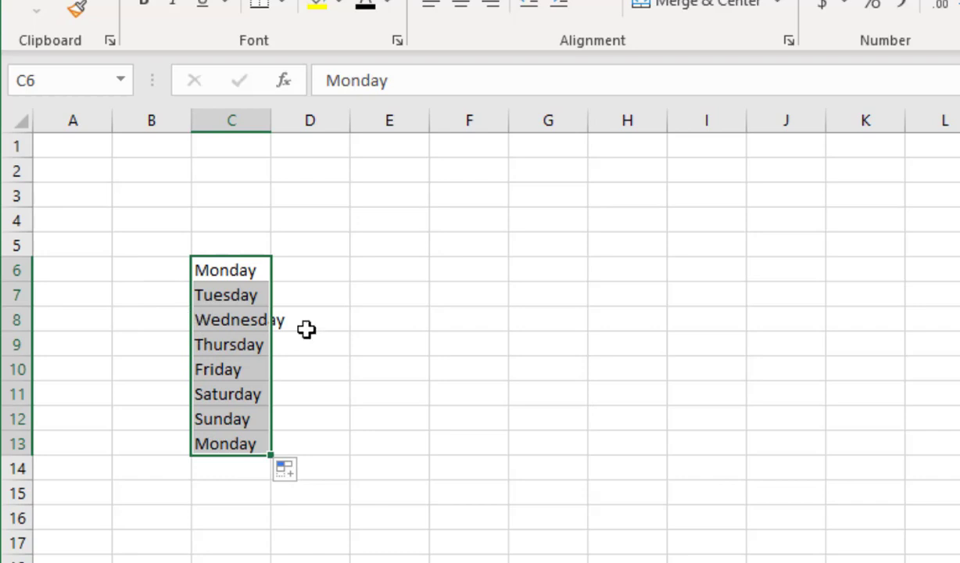
# - AutoFit the width of column C to its longest weekday name
pyautogui.doubleClick(270, 119)
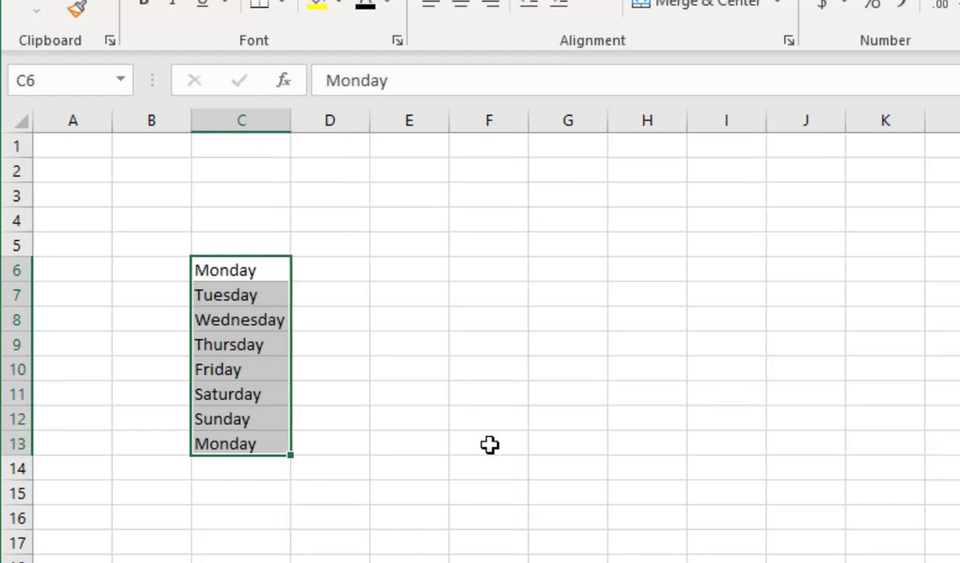
pyautogui.click(354, 514)
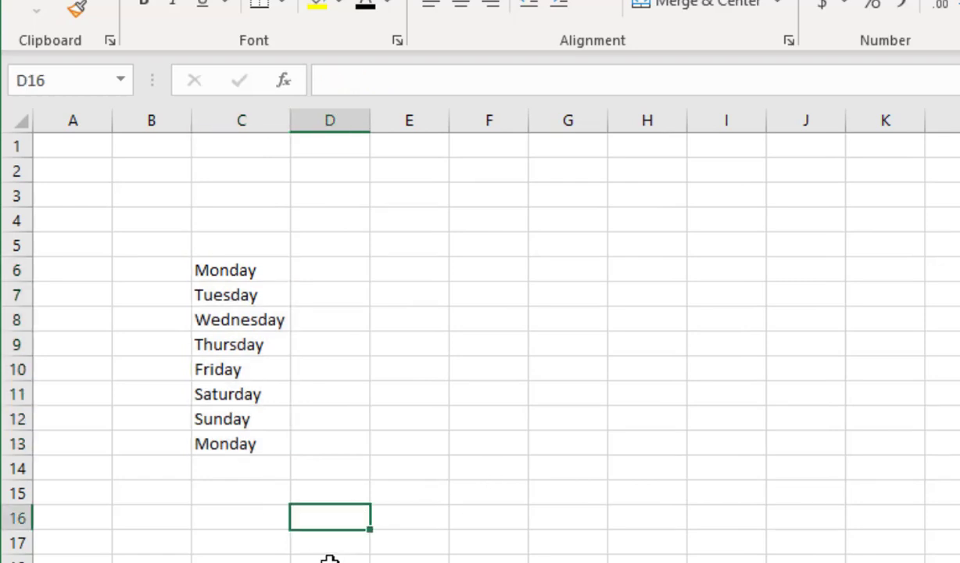
pyautogui.click(273, 270)
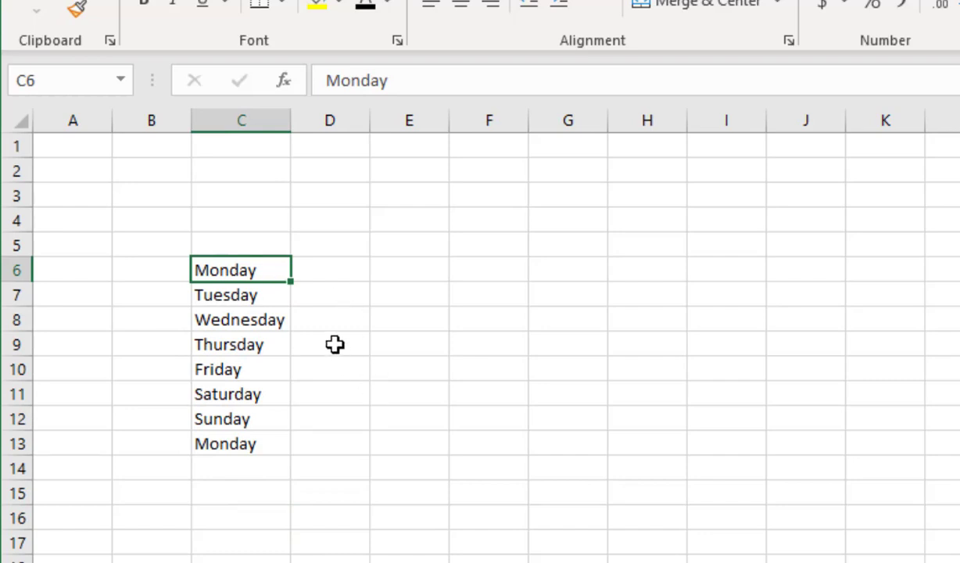
# - Enter MON in cell D6 and autofill the uppercase weekday abbreviations down through D13
pyautogui.click(337, 262)
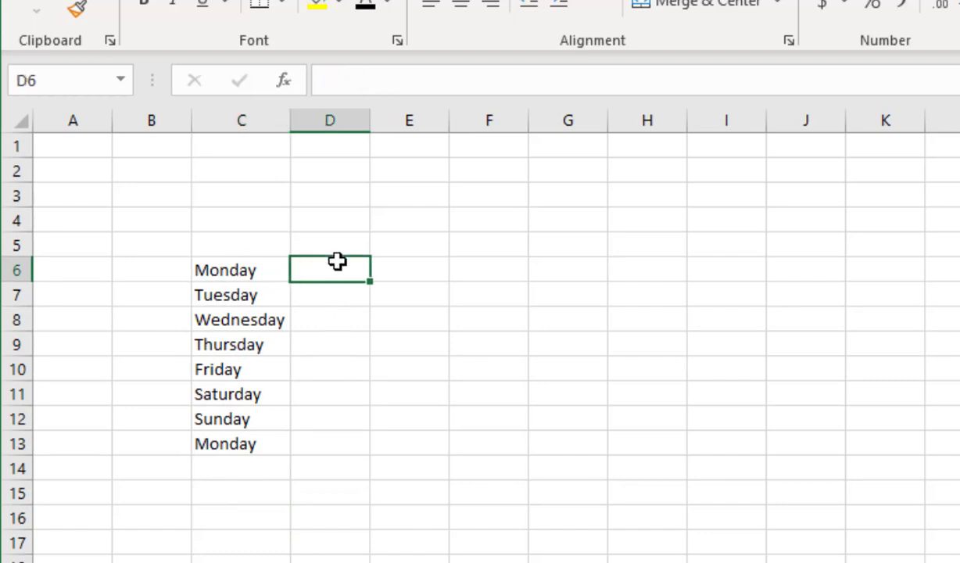
pyautogui.write('MON')
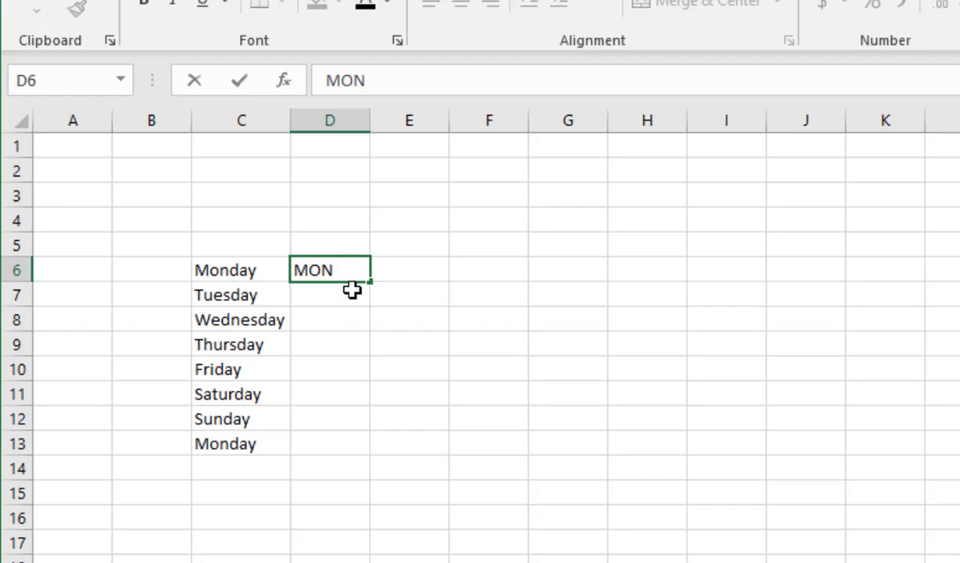
pyautogui.press('Return')
pyautogui.click(354, 267)
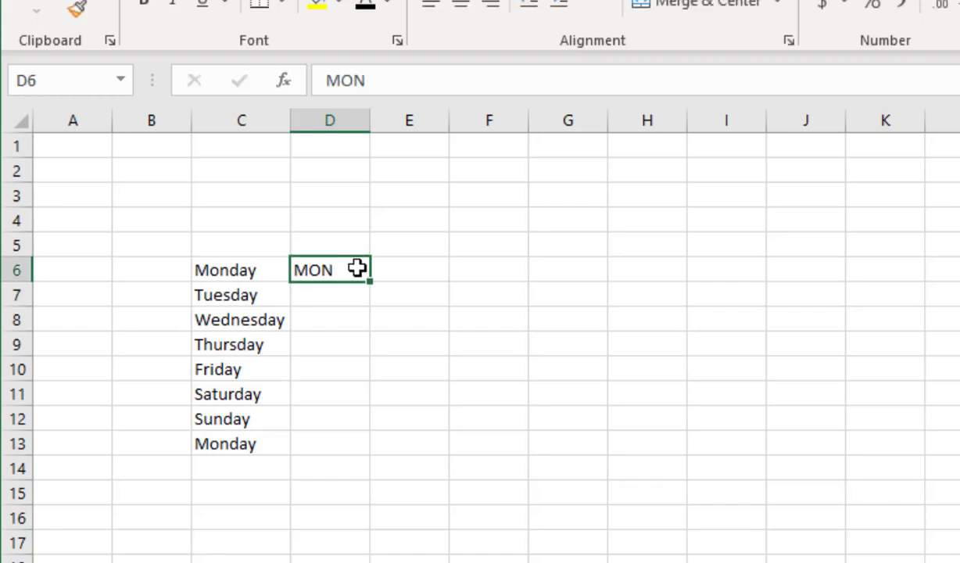
pyautogui.moveTo(369, 287); pyautogui.dragTo(367, 461)
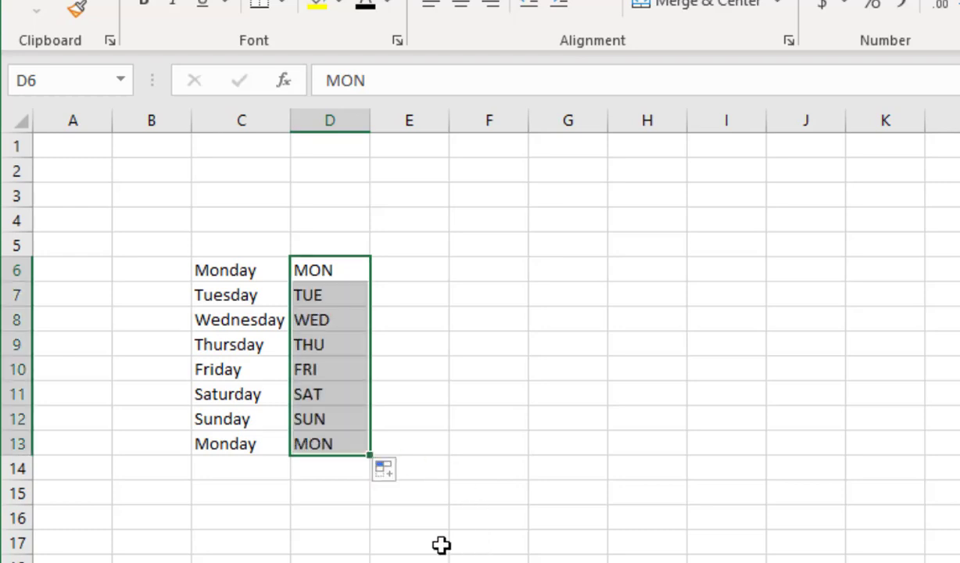
# - Repeat the autofill of the uppercase weekday abbreviations from D6 down through D13
pyautogui.click(364, 272)
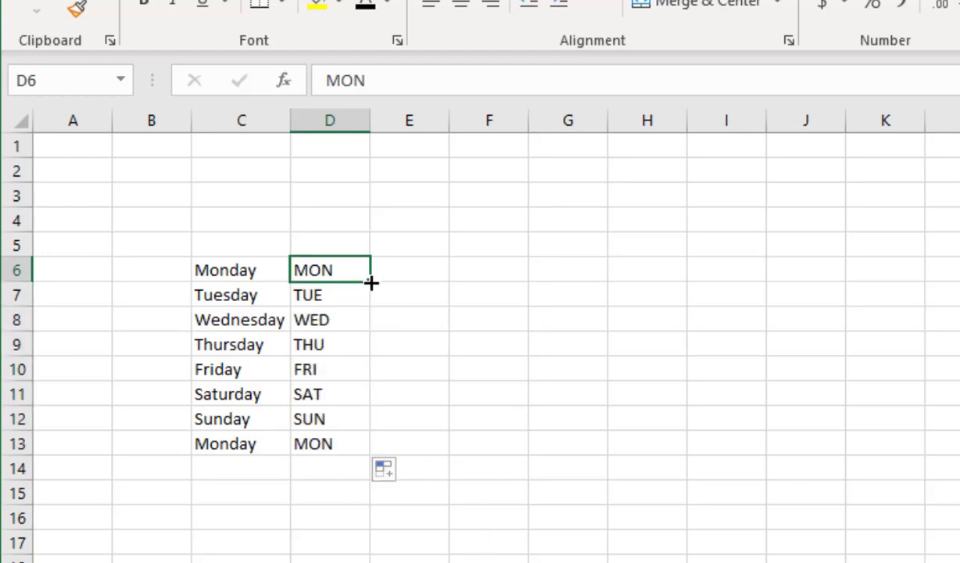
pyautogui.moveTo(370, 282); pyautogui.dragTo(374, 449)
pyautogui.click(364, 274)
pyautogui.moveTo(370, 281); pyautogui.dragTo(372, 451)
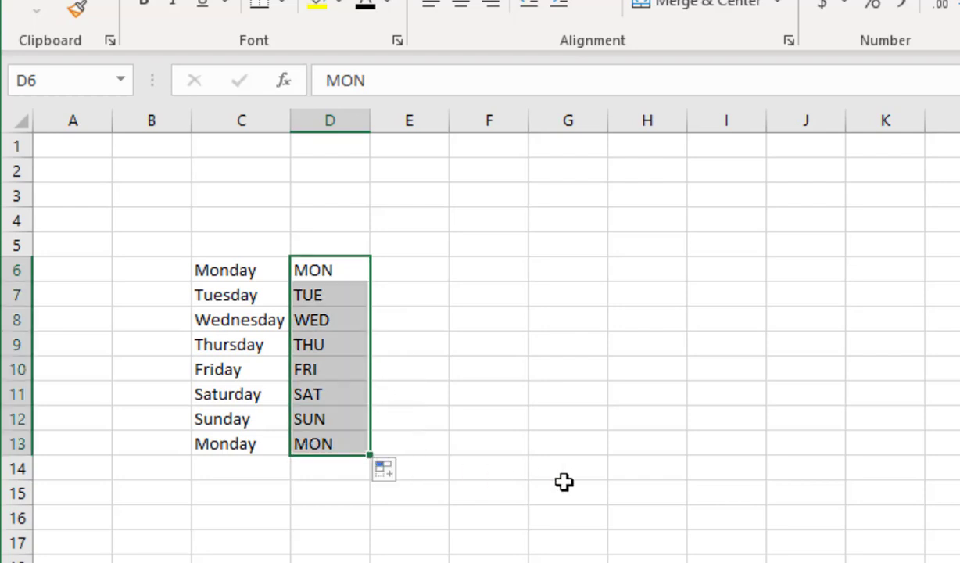
pyautogui.click(423, 269)
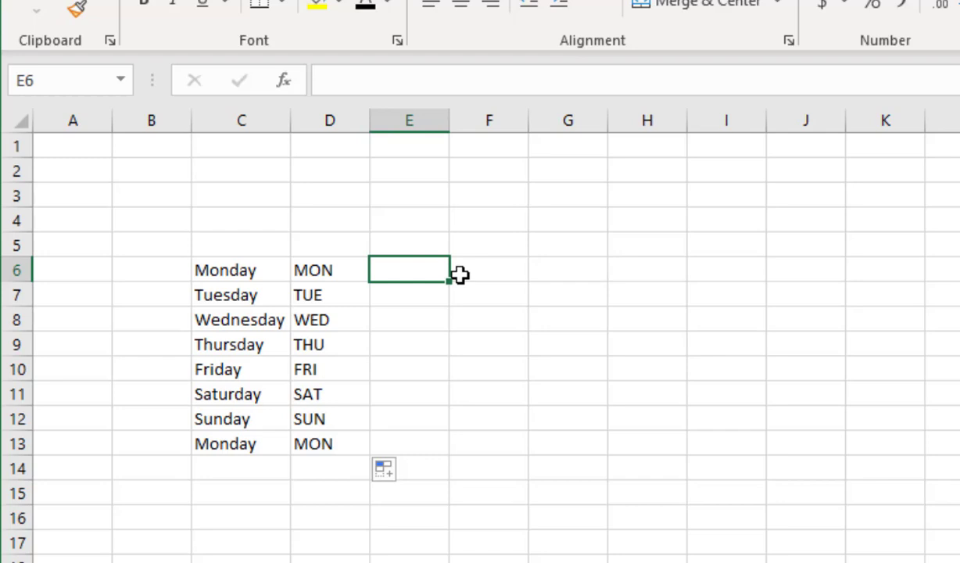
pyautogui.click(320, 262)
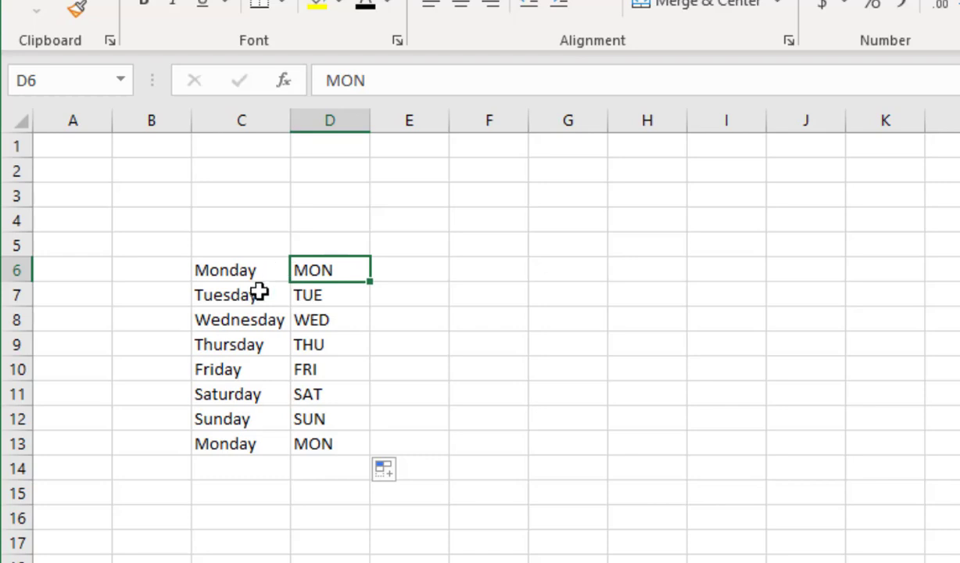
# - Enter mon in cell E6 and autofill the lowercase weekday abbreviations down through E13
pyautogui.click(408, 268)
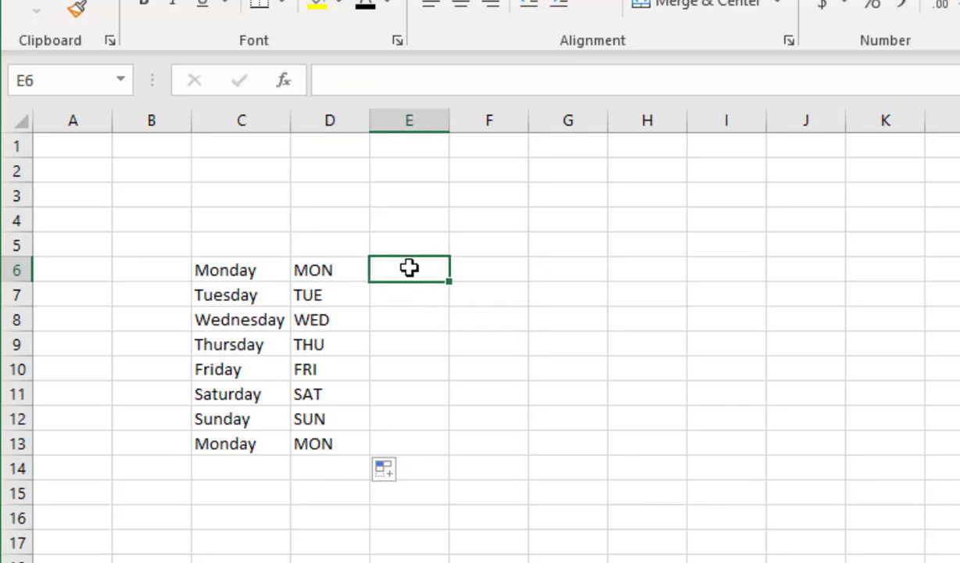
pyautogui.write('mon')
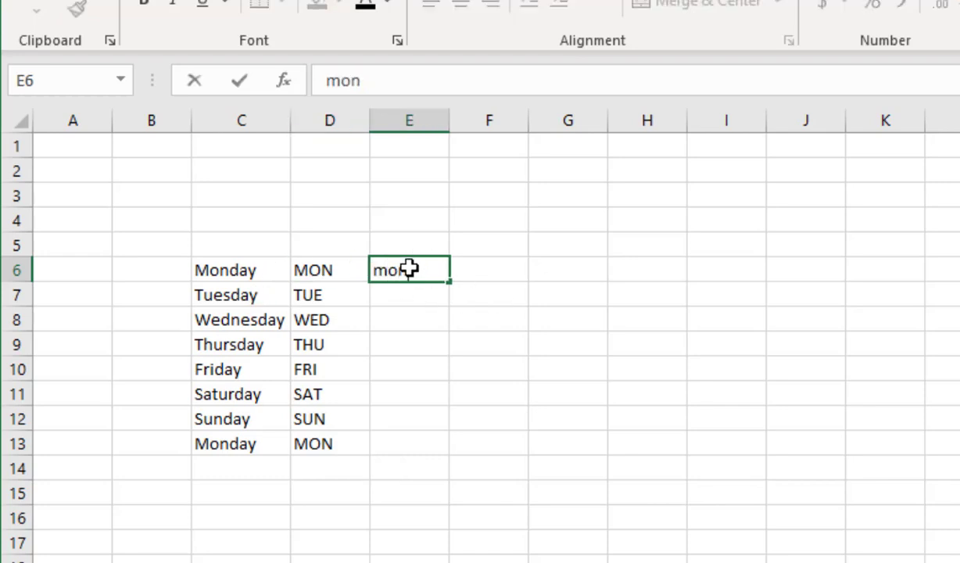
pyautogui.press('Return')
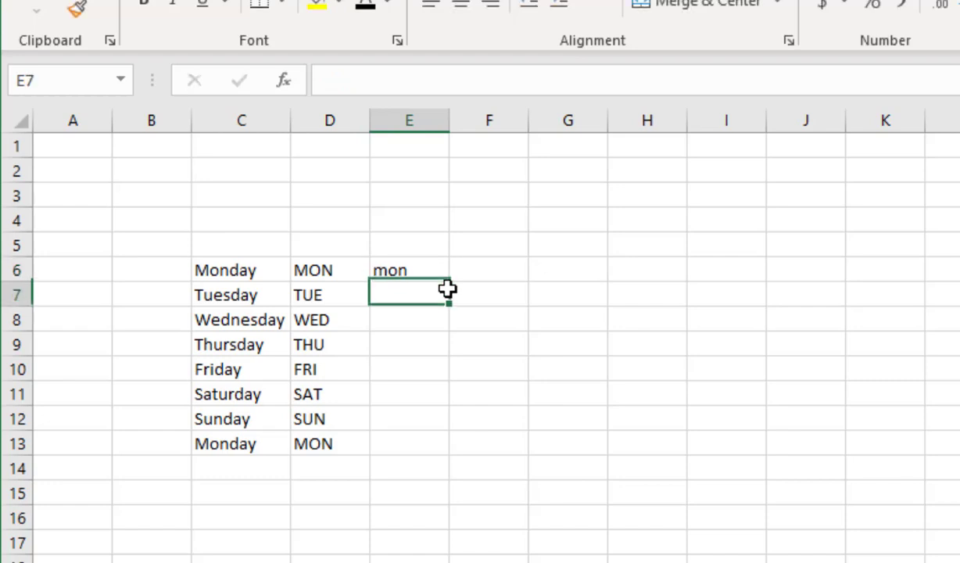
pyautogui.click(410, 268)
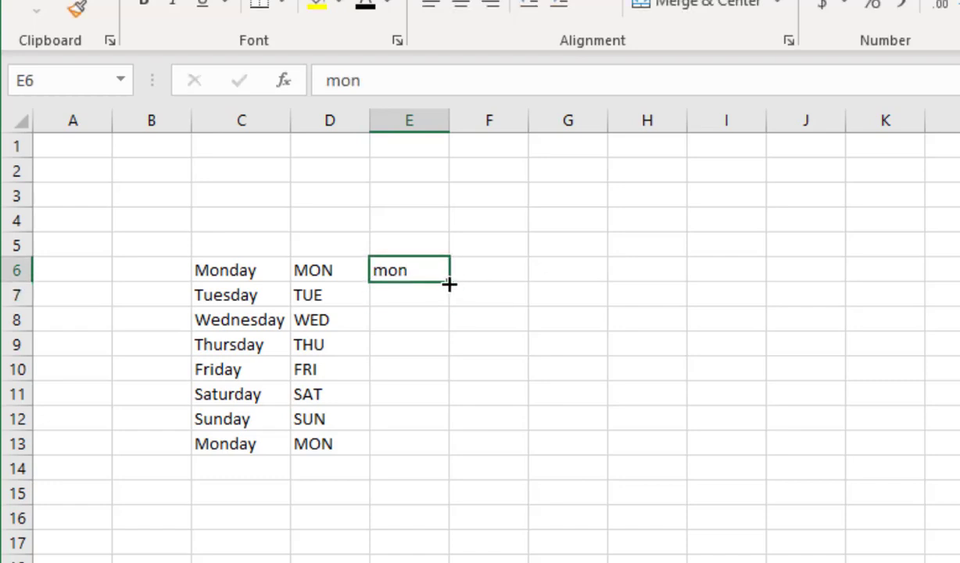
pyautogui.moveTo(449, 285); pyautogui.dragTo(452, 455)
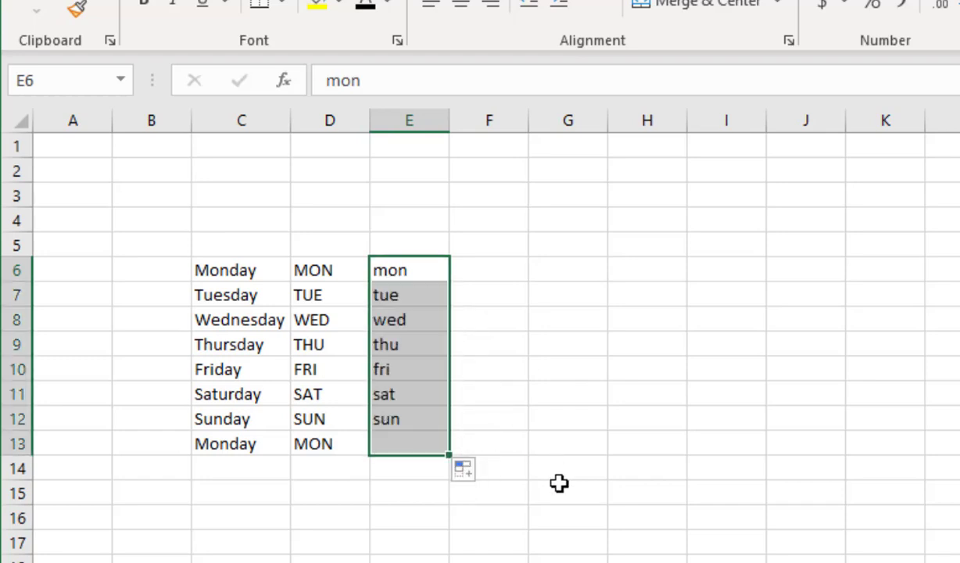
# - Enter Jan in cell F6 and autofill the abbreviated month names down through F13
pyautogui.click(495, 264)
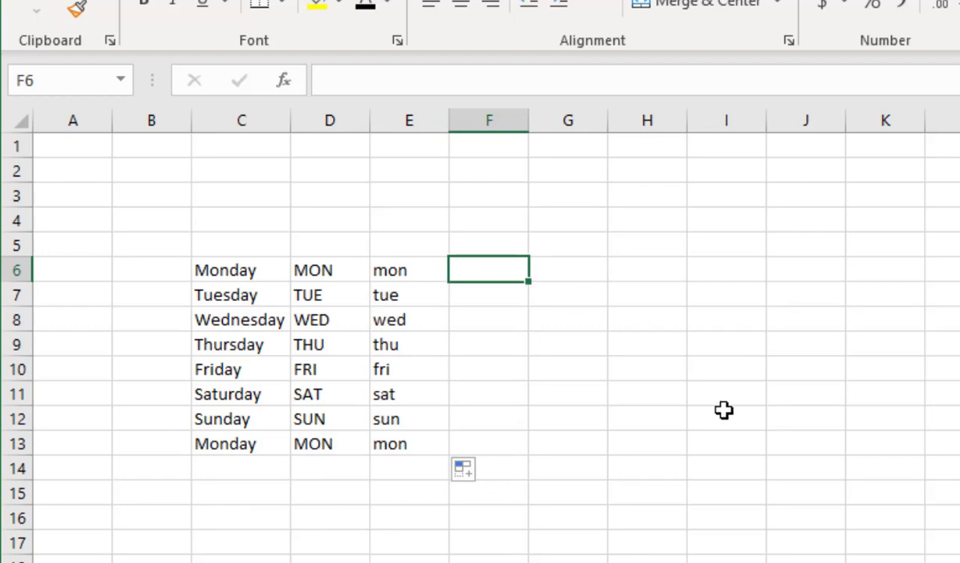
pyautogui.write('j')
pyautogui.press('BackSpace')
pyautogui.write('Jan')
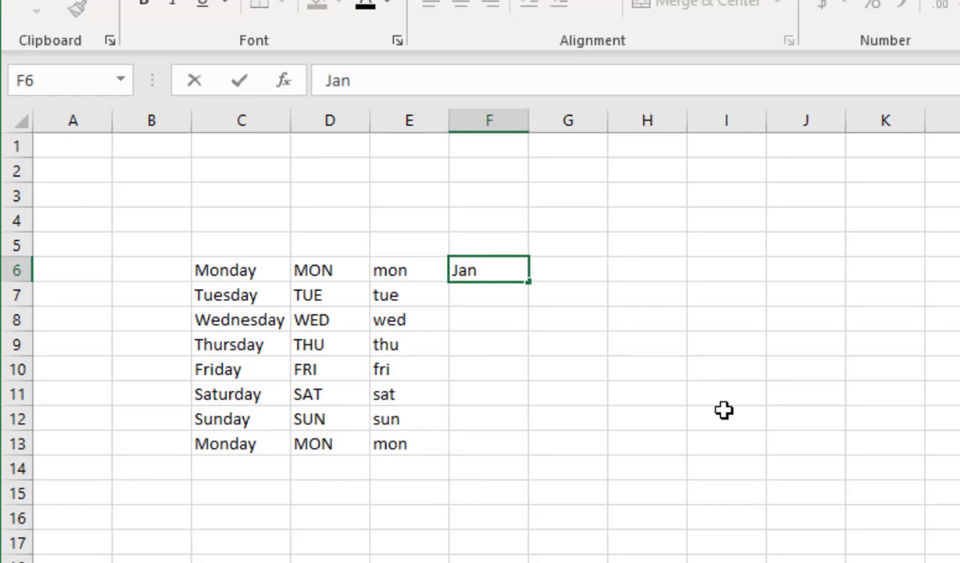
pyautogui.press('Return')
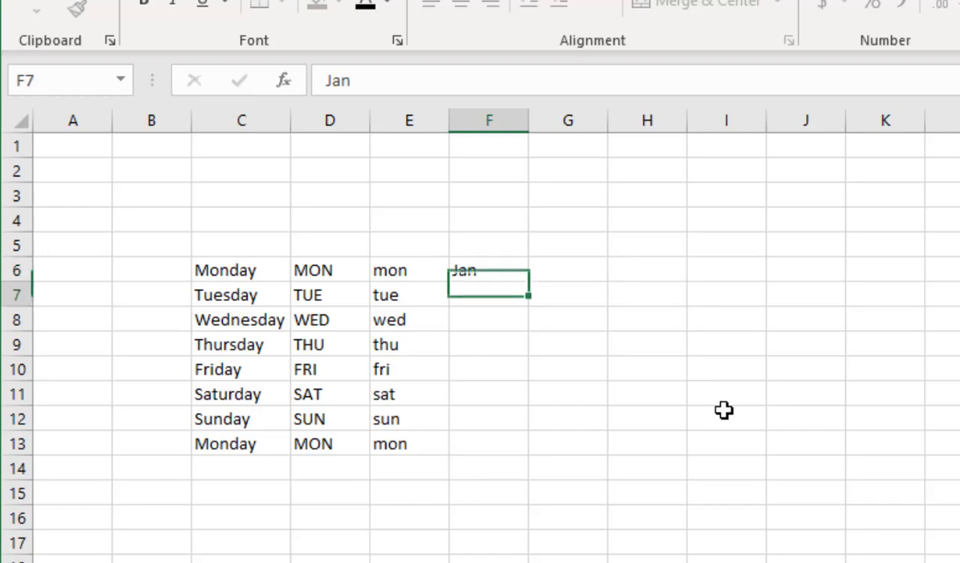
pyautogui.click(512, 263)
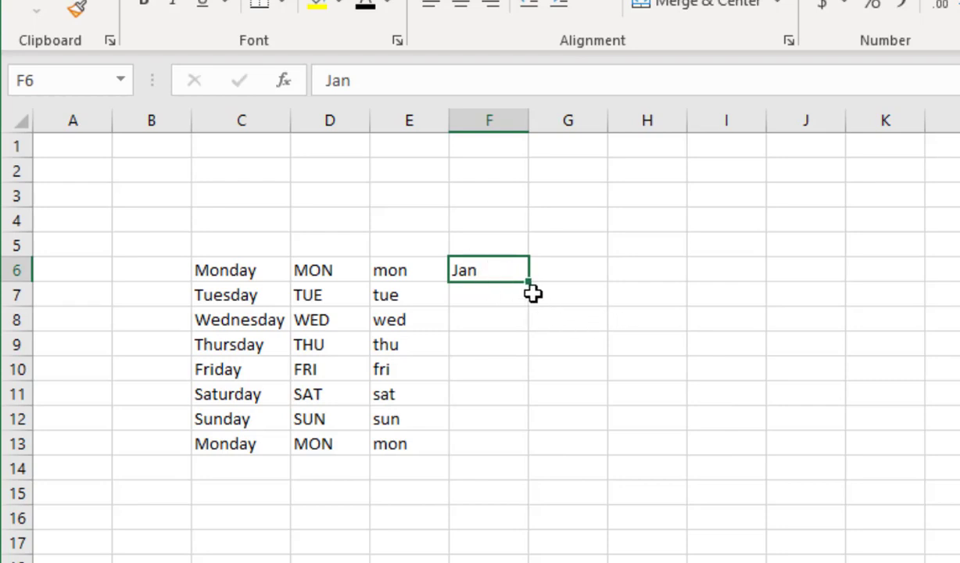
pyautogui.moveTo(529, 283); pyautogui.dragTo(530, 448)
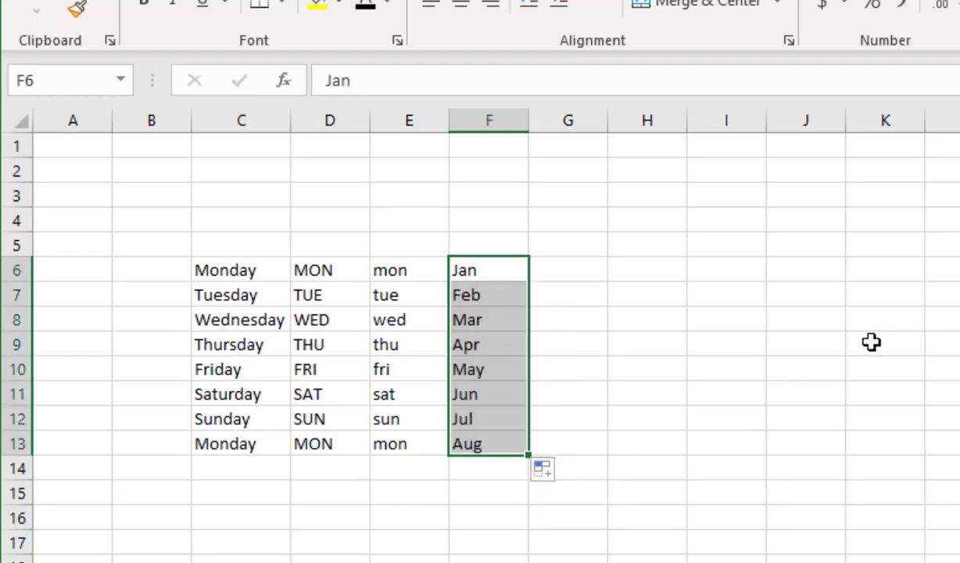
pyautogui.click(543, 269)
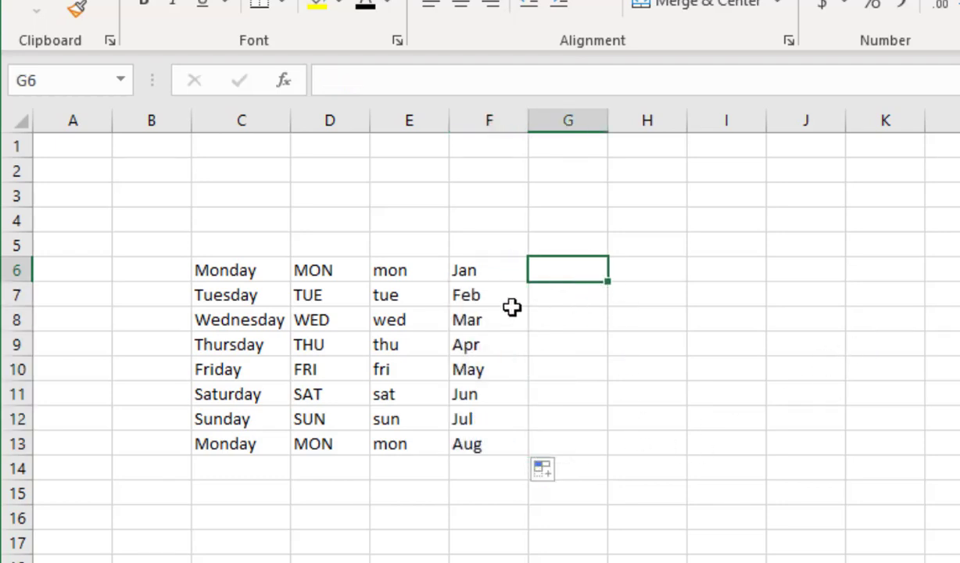
pyautogui.click(491, 275)
pyautogui.moveTo(534, 279); pyautogui.dragTo(558, 292)
pyautogui.click(673, 283)
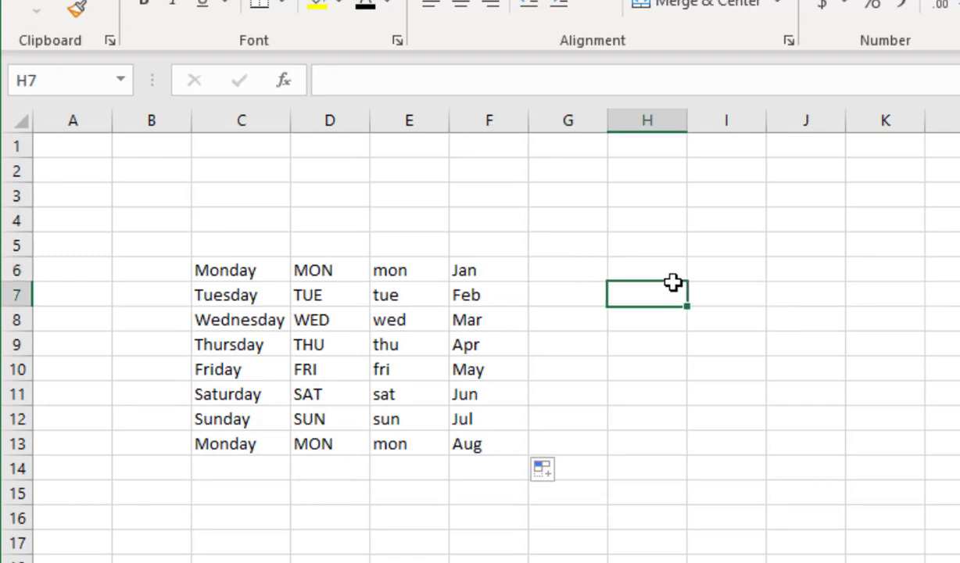
pyautogui.click(552, 266)
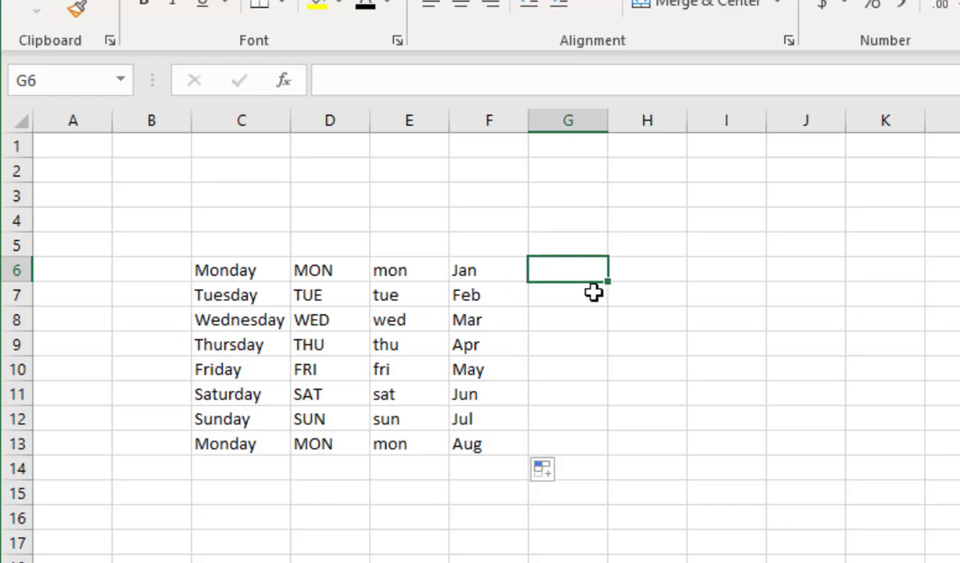
# - Enter MON in cell H6, autofill the uppercase weekday abbreviations across through N6, and clear the filled row
pyautogui.click(654, 274)
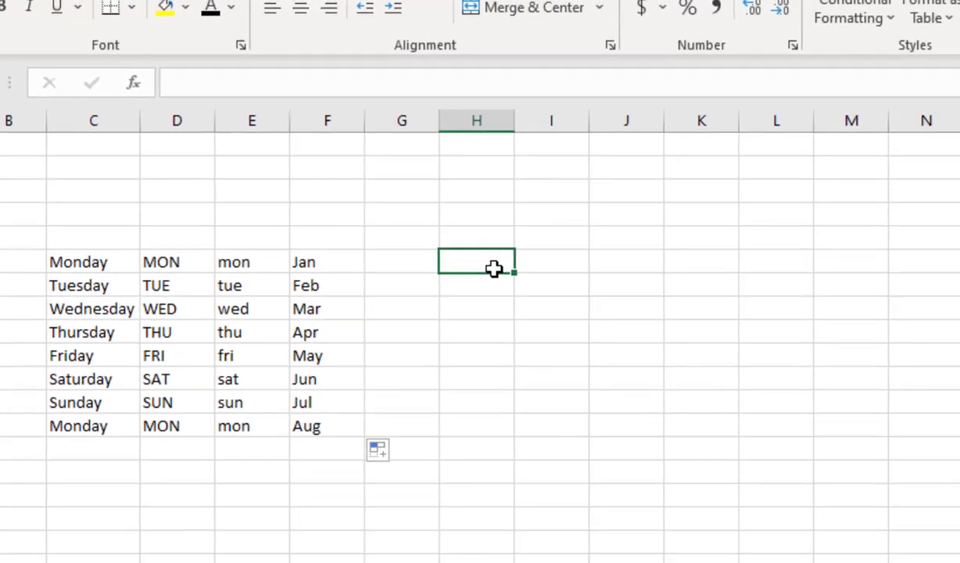
pyautogui.write('MON')
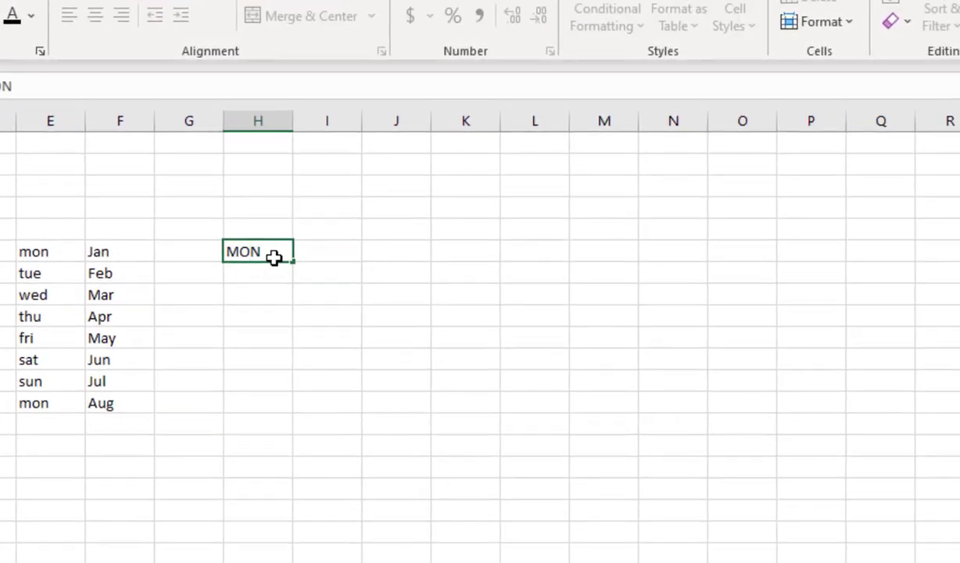
pyautogui.press('Return')
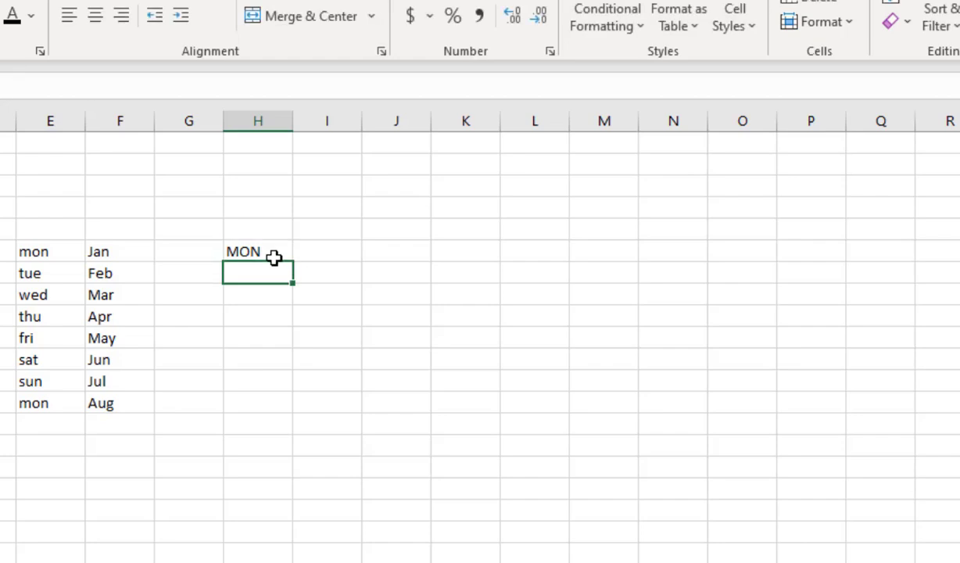
pyautogui.click(273, 256)
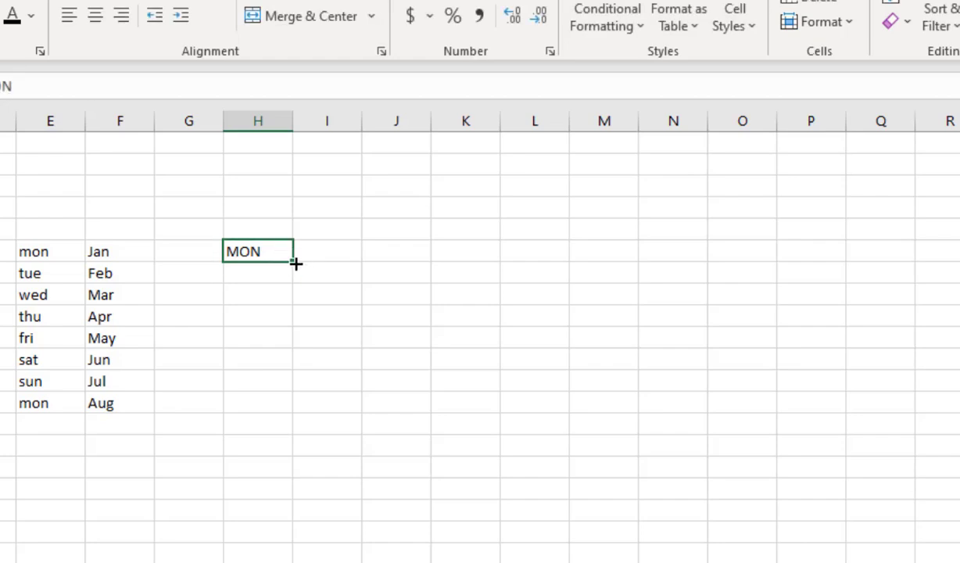
pyautogui.moveTo(291, 264); pyautogui.dragTo(694, 260)
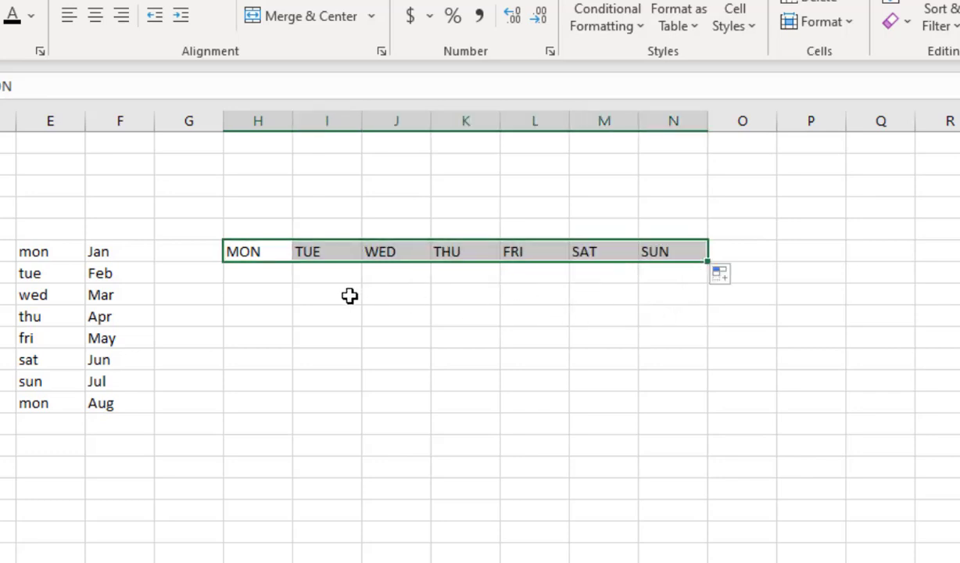
pyautogui.press('Delete')
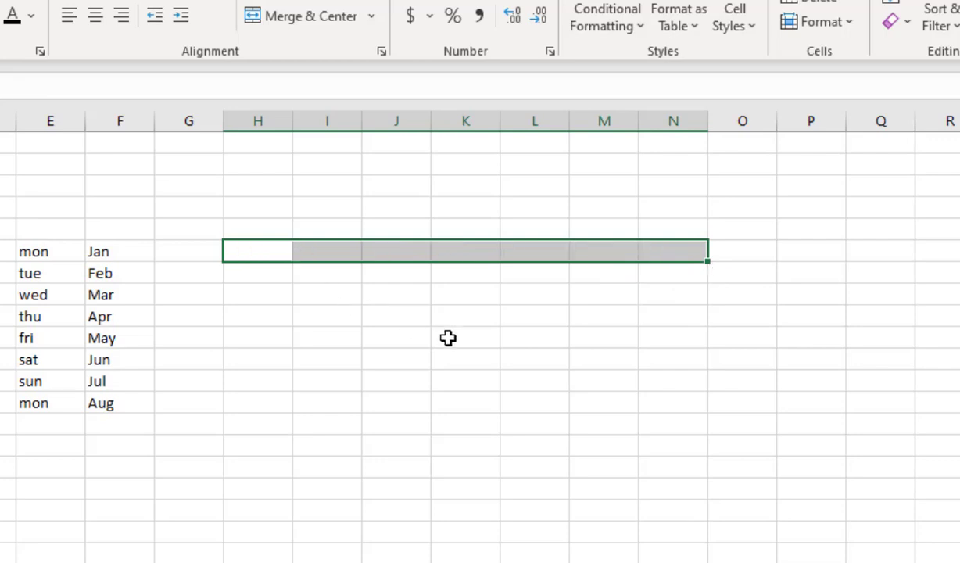
pyautogui.click(391, 335)
# - Enter 1 in cell G6 and fill it down through G13 as repeated values
pyautogui.click(185, 252)
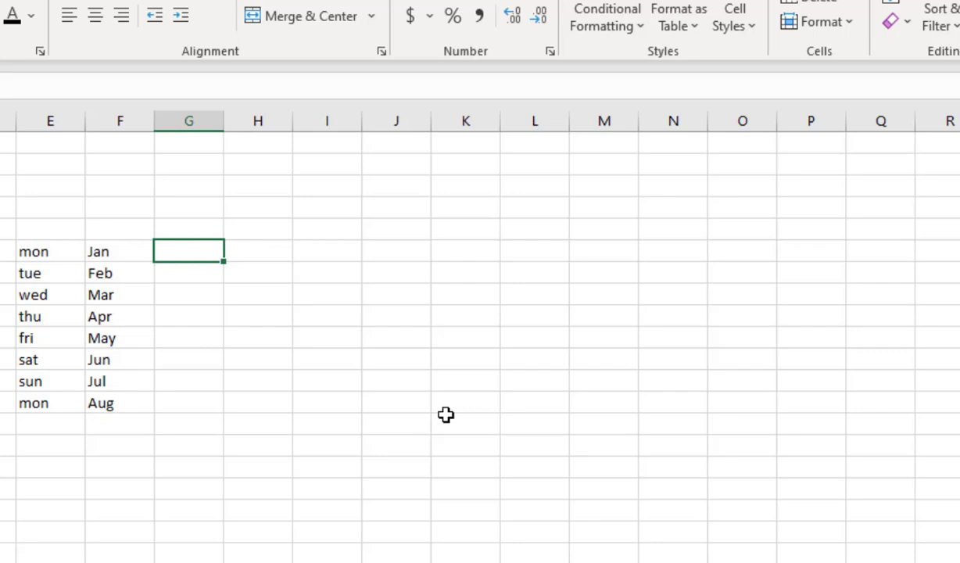
pyautogui.write('1')
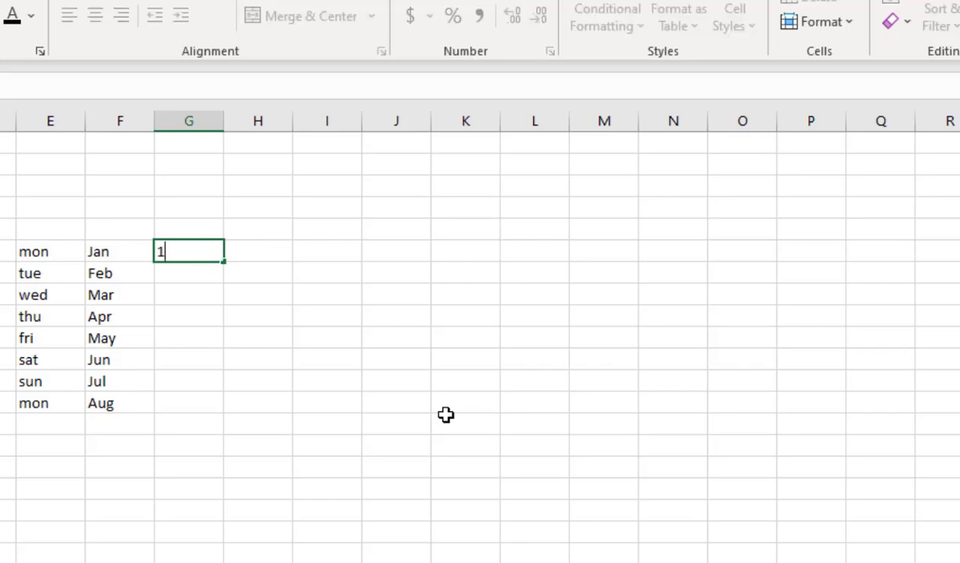
pyautogui.press('Return')
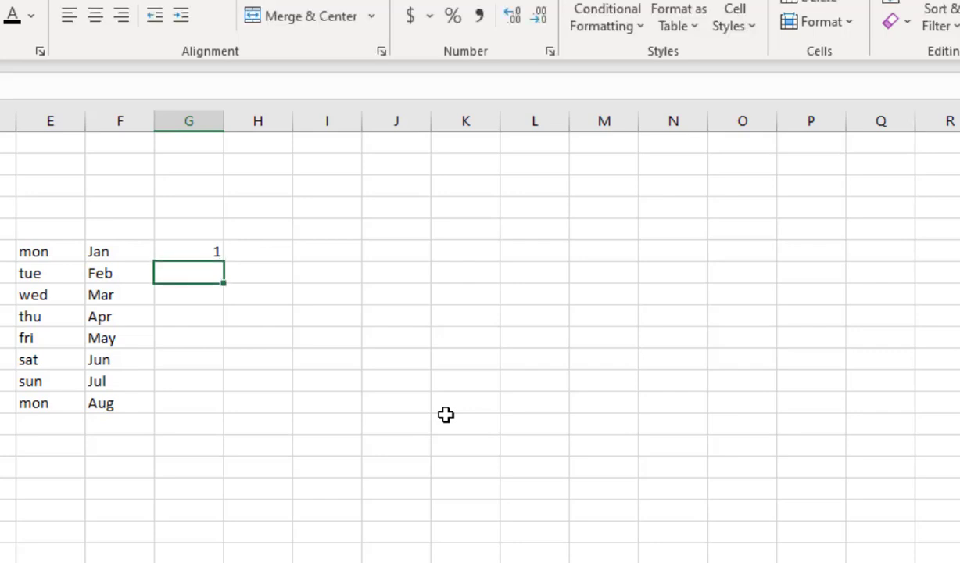
pyautogui.click(213, 247)
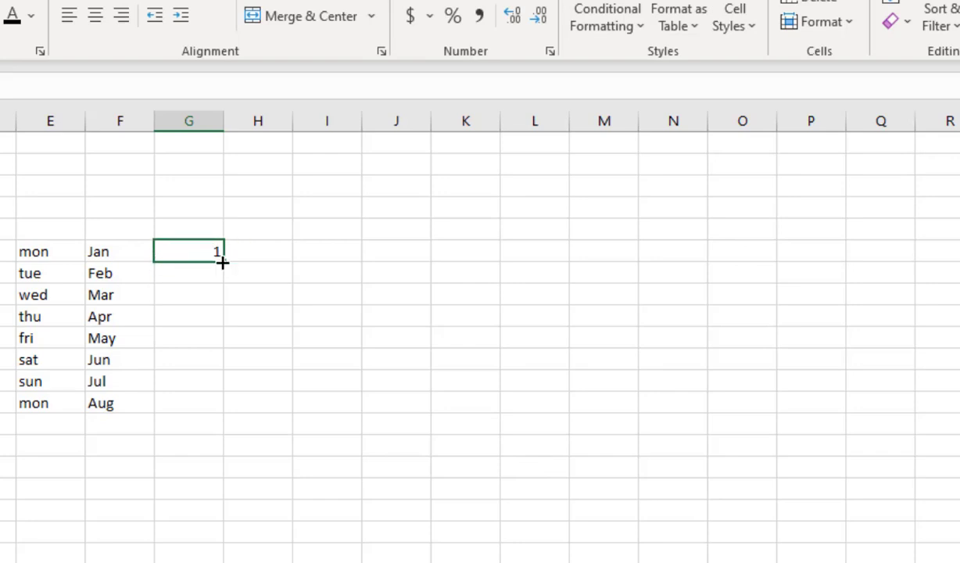
pyautogui.moveTo(222, 263); pyautogui.dragTo(225, 410)
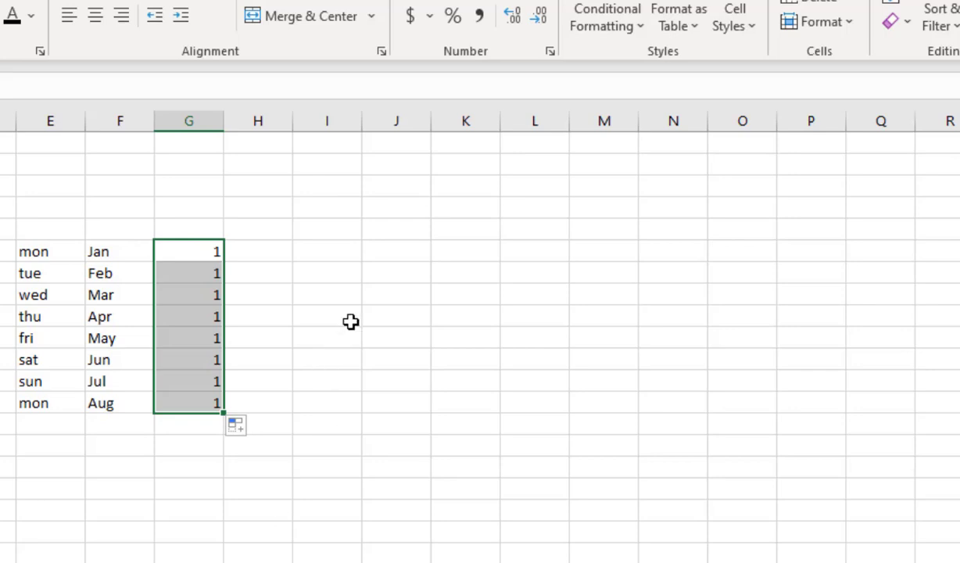
# - Enter 1 in cell H6 and 2 in cell H7 as the starting values of a series
pyautogui.click(262, 251)
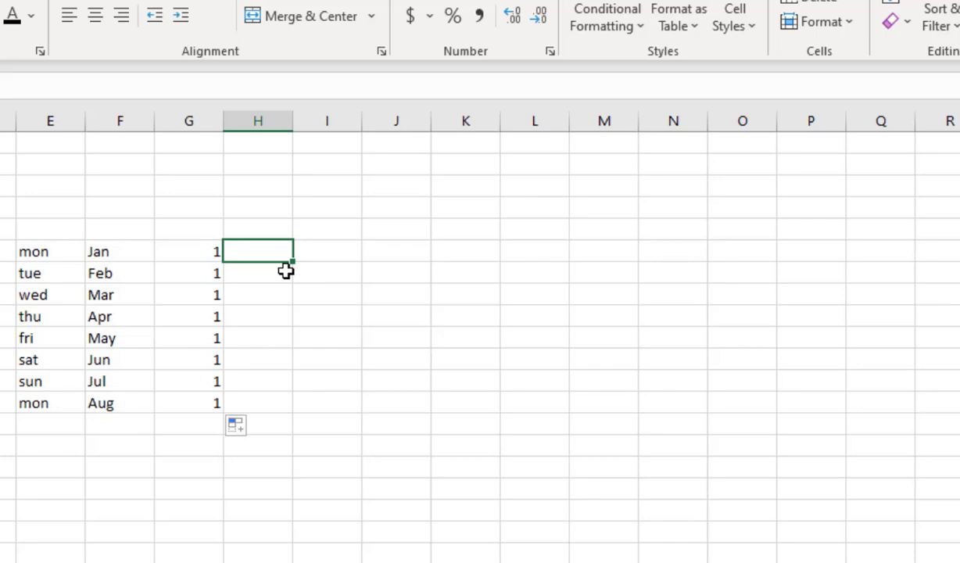
pyautogui.write('1')
pyautogui.press('Return')
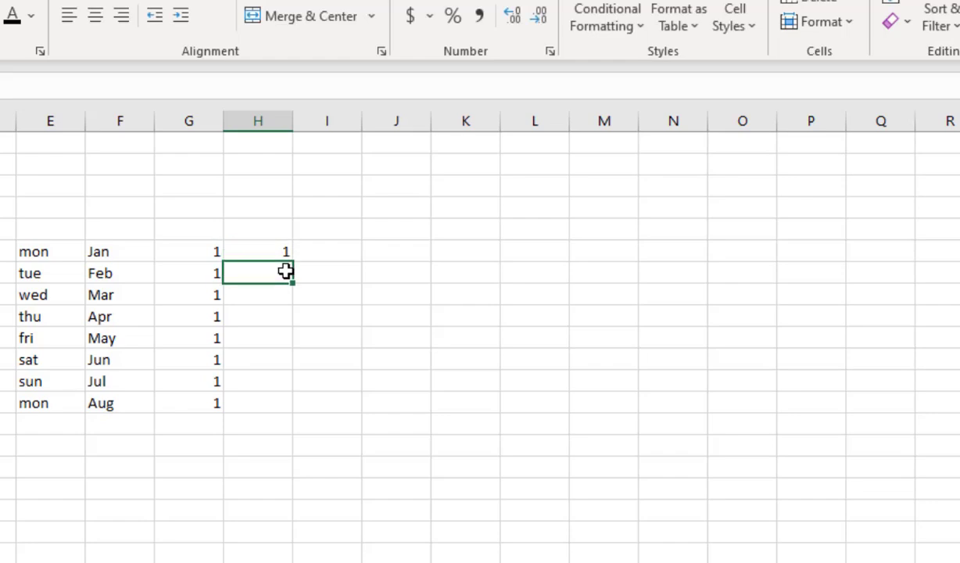
pyautogui.write('2')
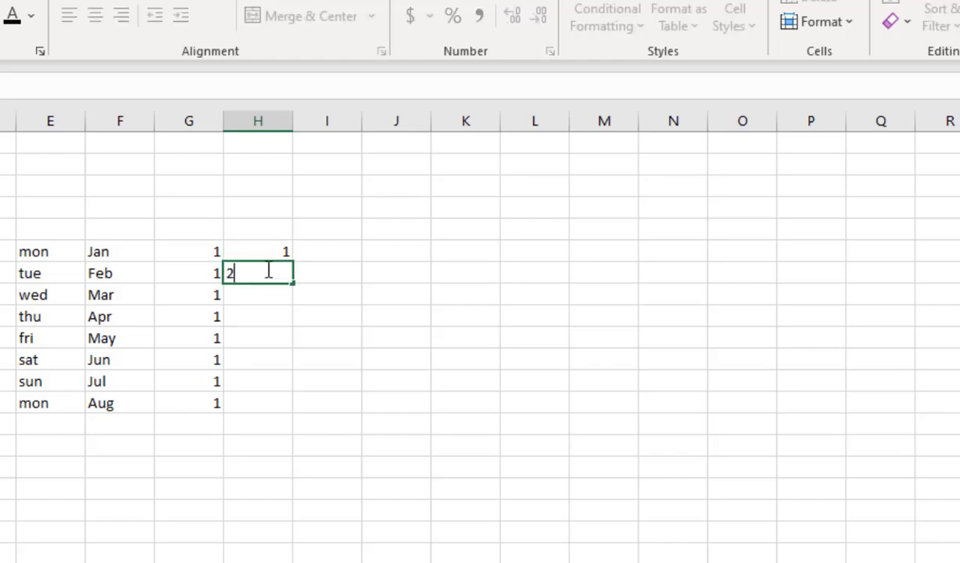
pyautogui.click(272, 254)
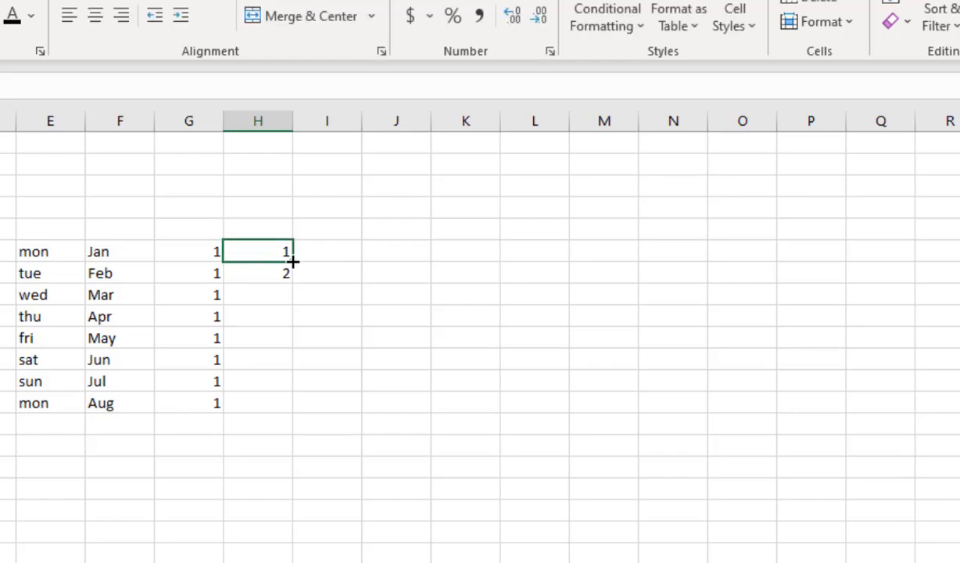
pyautogui.moveTo(291, 263); pyautogui.dragTo(291, 282)
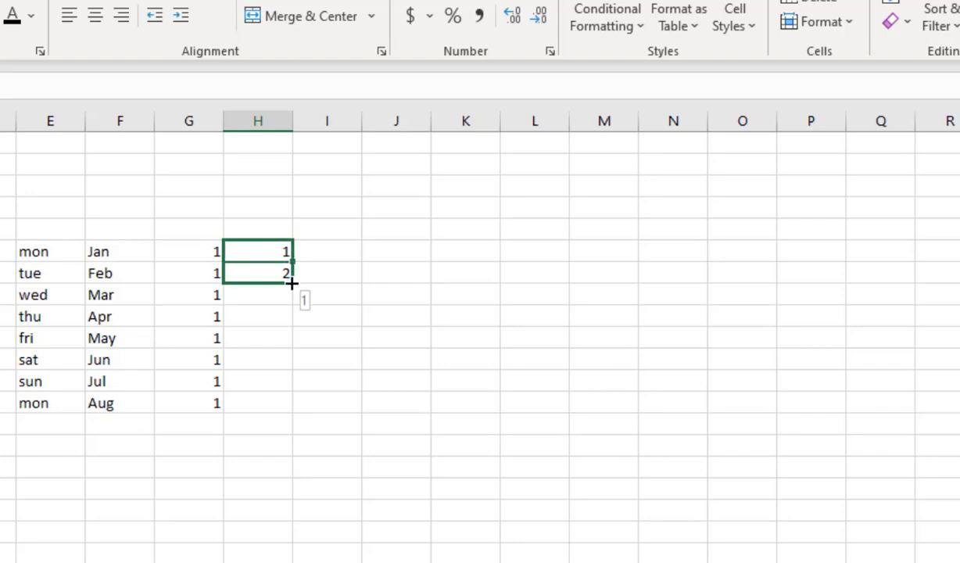
pyautogui.moveTo(291, 284); pyautogui.dragTo(293, 284)
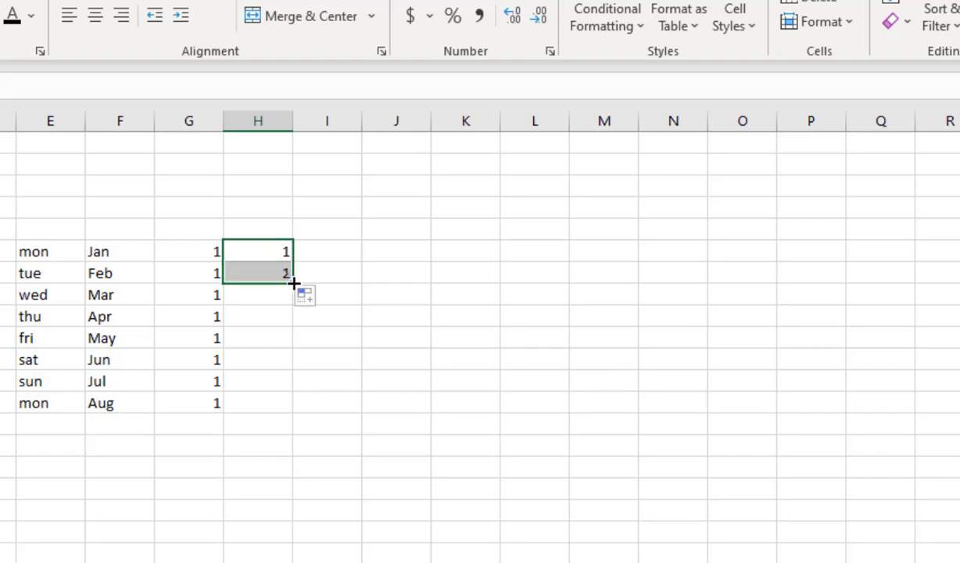
pyautogui.hotkey('ctrl', 'z')
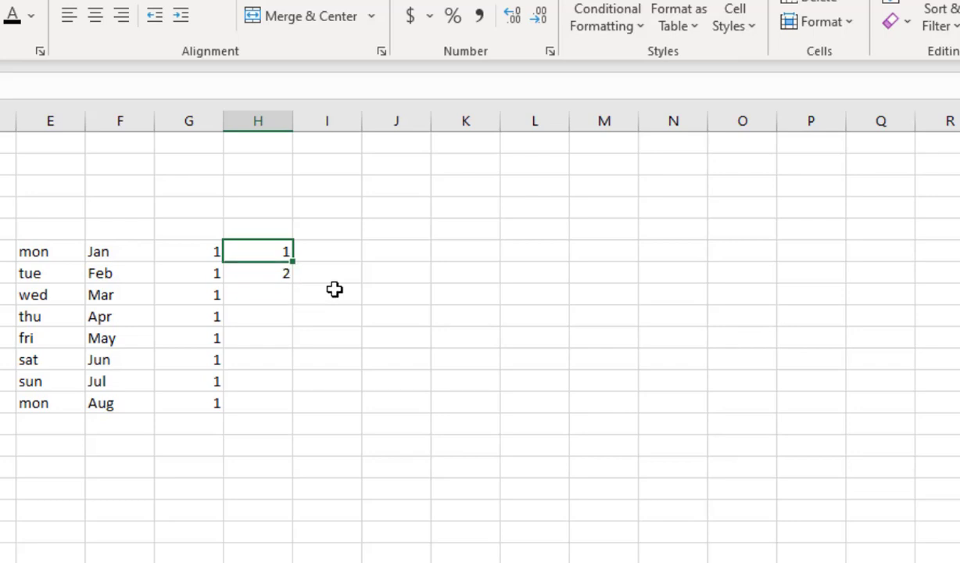
# - Autofill the number series from the two starting values in H6:H7 down through H13
pyautogui.click(362, 268)
pyautogui.click(266, 252)
pyautogui.moveTo(259, 252); pyautogui.dragTo(294, 412)
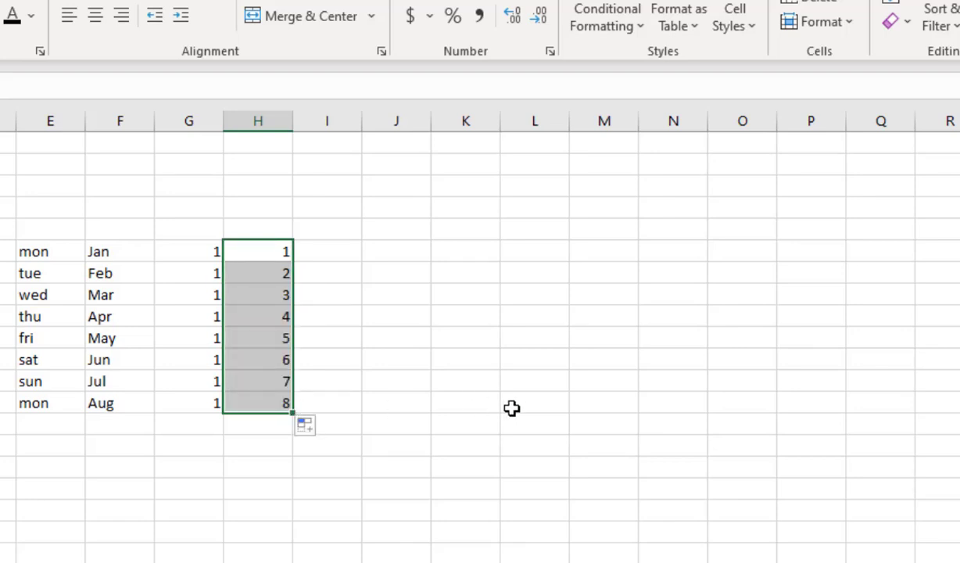
# - Enter 5 in cell I6 and 10 in I7, and autofill the series in steps of five down through I13
pyautogui.click(336, 253)
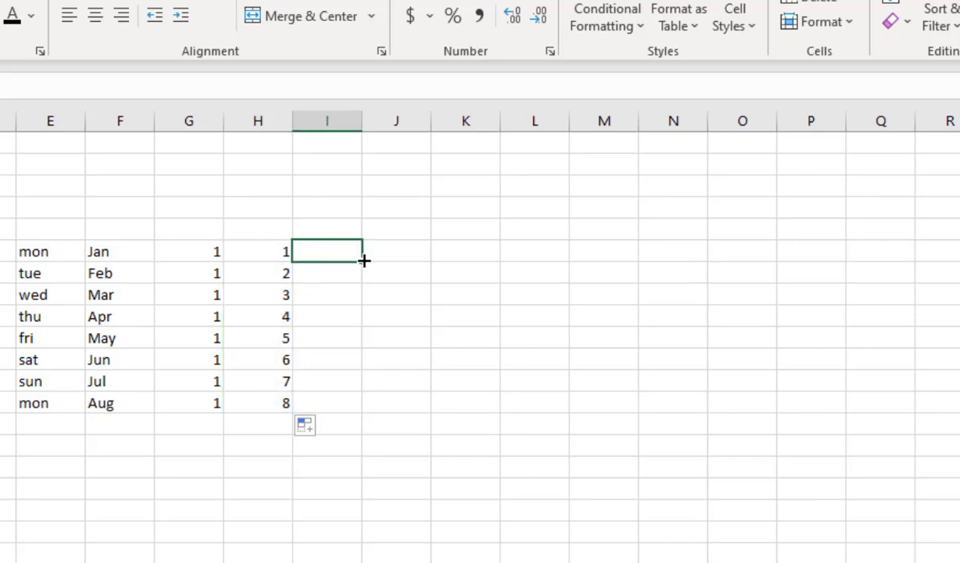
pyautogui.write('5')
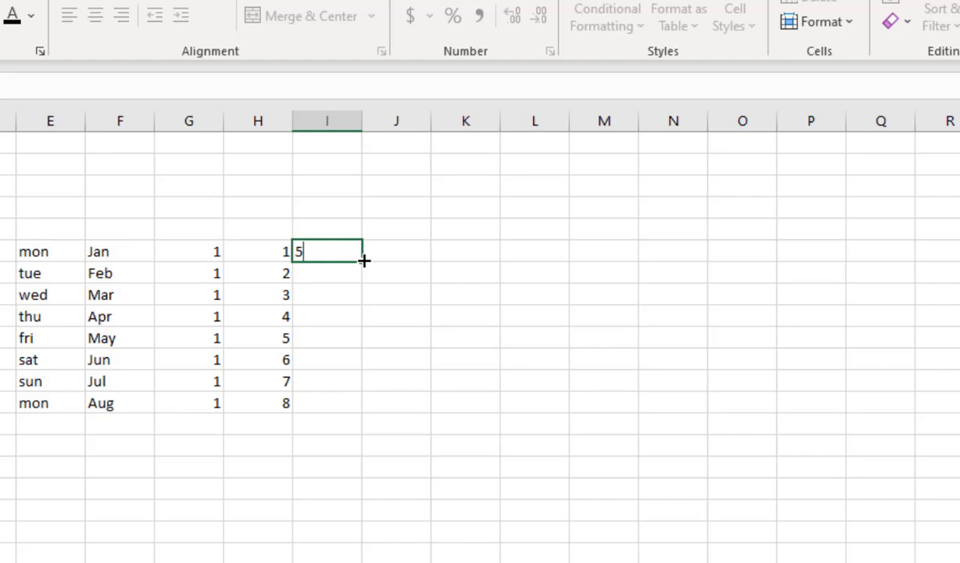
pyautogui.press('Return')
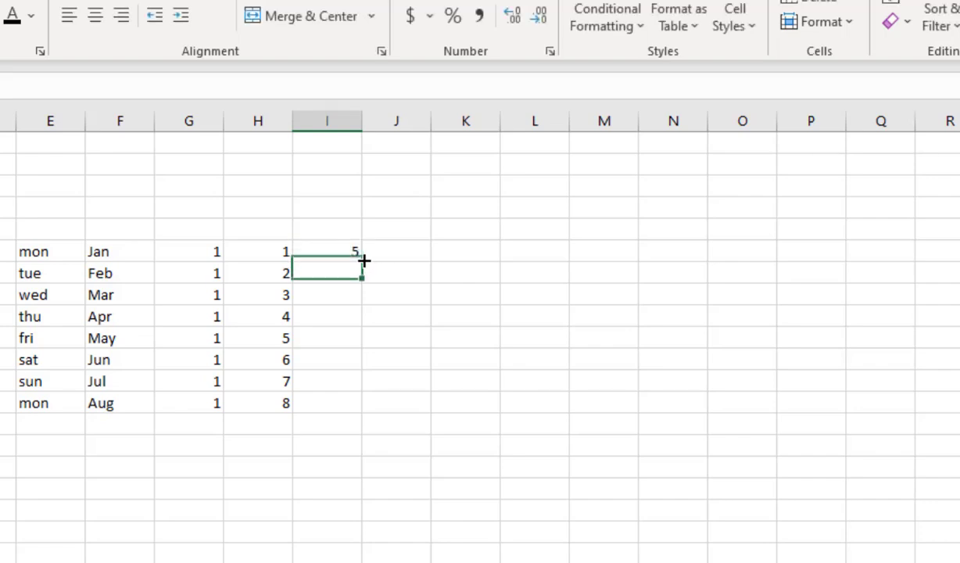
pyautogui.write('1')
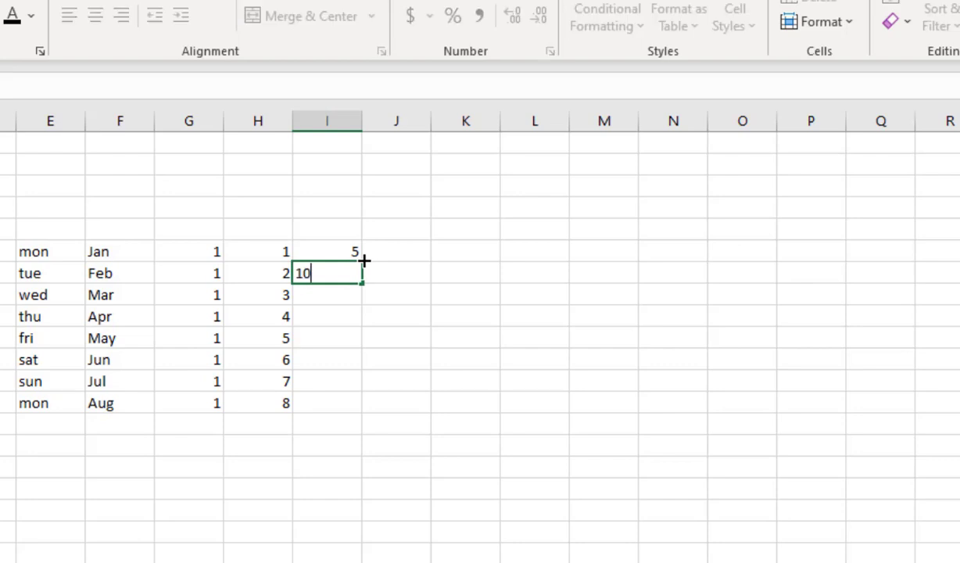
pyautogui.write('0')
pyautogui.press('Return')
pyautogui.moveTo(335, 254); pyautogui.dragTo(367, 412)
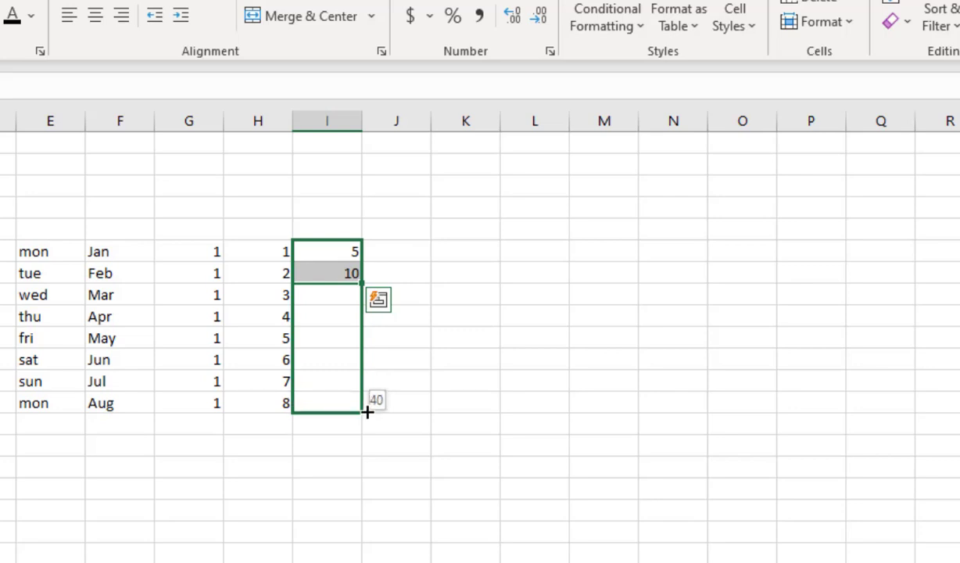
pyautogui.moveTo(367, 412); pyautogui.dragTo(367, 412)
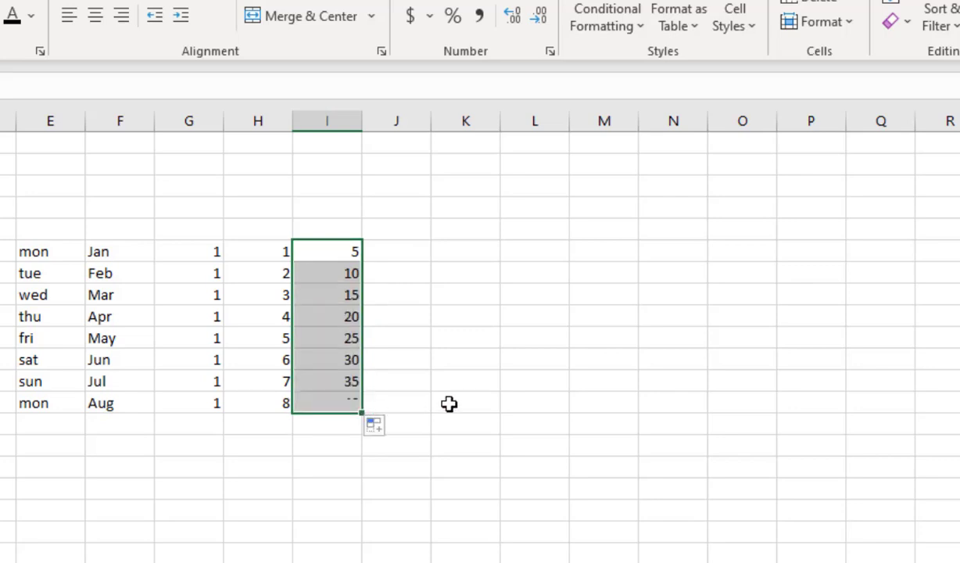
# - Enter 1 in cell J6 and fill it down through J13 with the Fill Series option
pyautogui.click(415, 254)
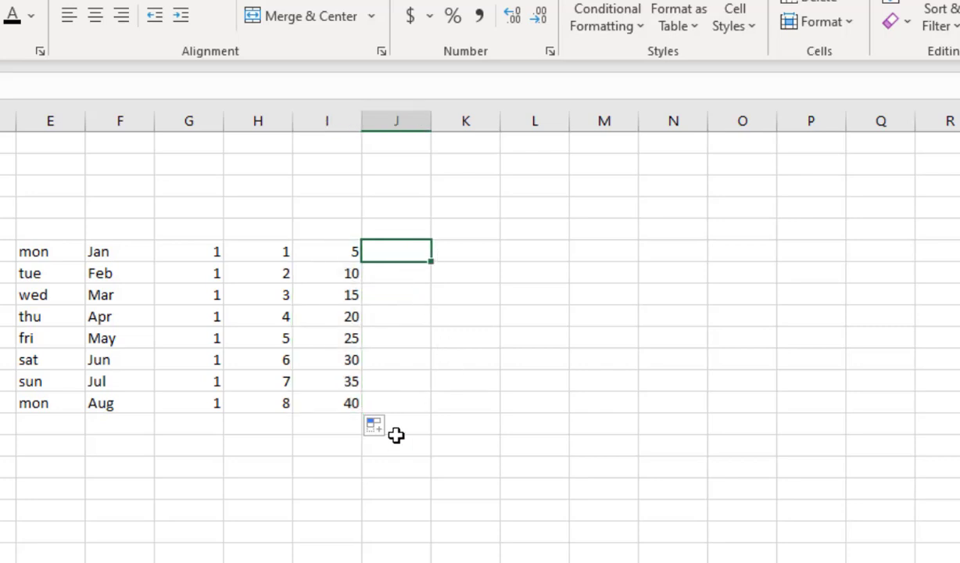
pyautogui.click(209, 255)
pyautogui.click(397, 251)
pyautogui.write('1')
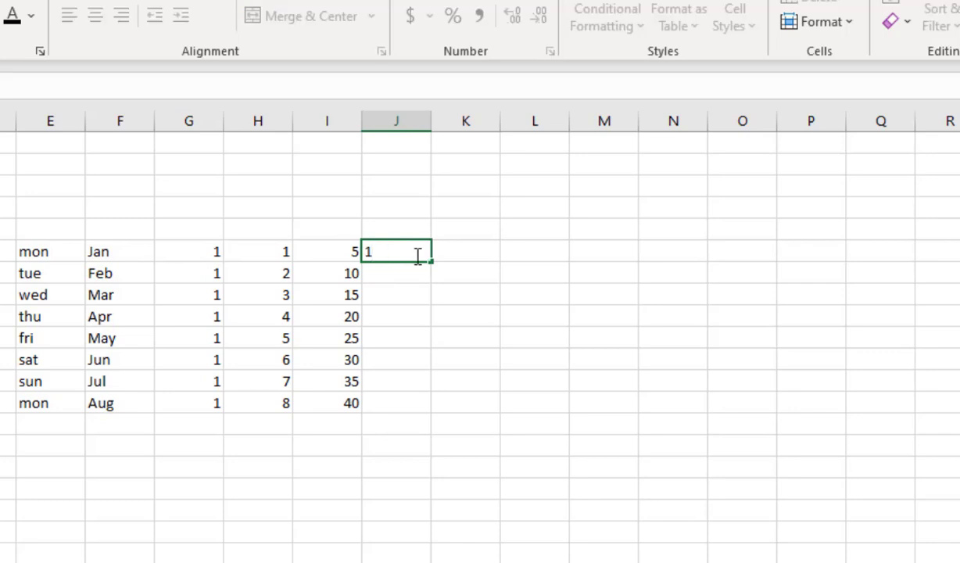
pyautogui.moveTo(430, 260); pyautogui.dragTo(428, 409)
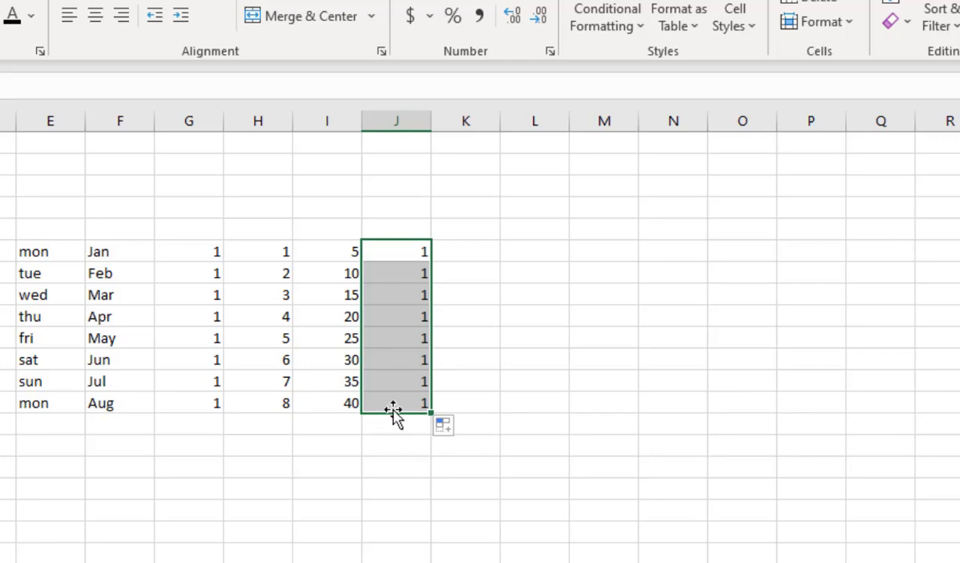
pyautogui.click(461, 432)
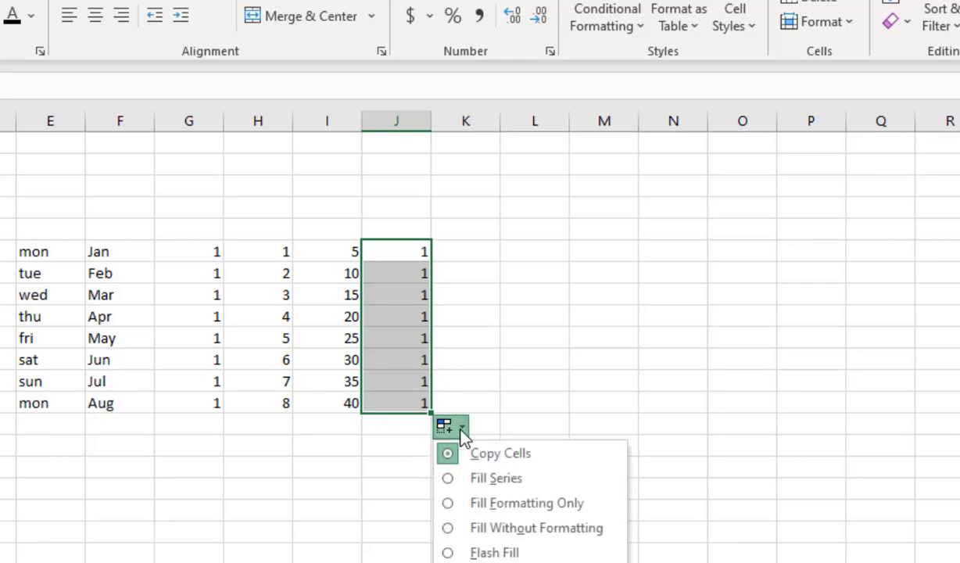
pyautogui.click(490, 479)
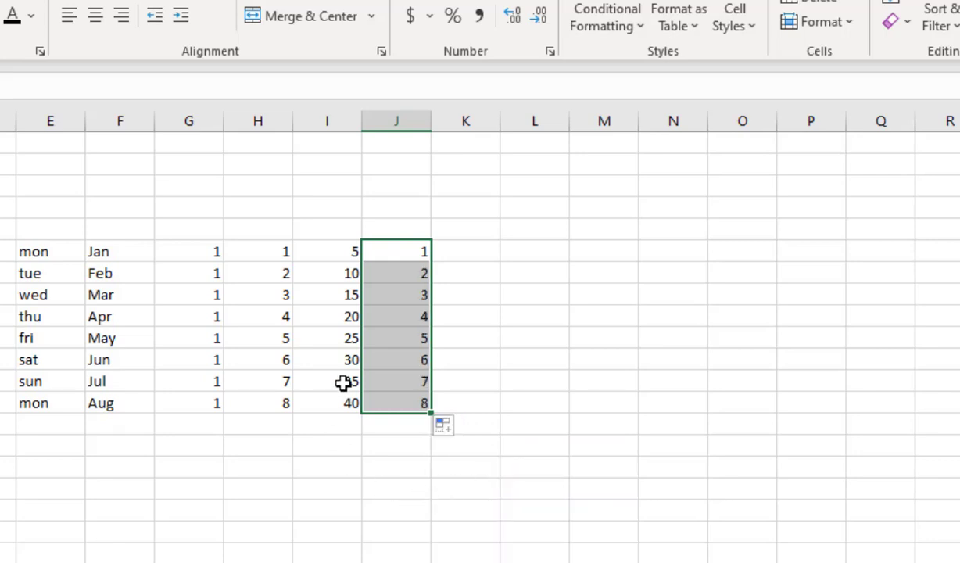
pyautogui.click(467, 255)
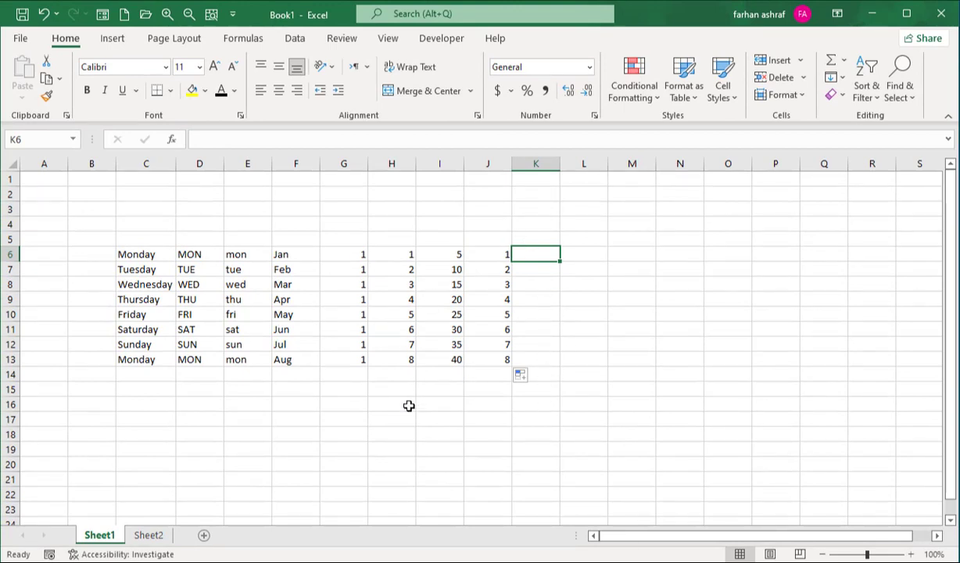
pyautogui.moveTo(395, 419); pyautogui.dragTo(591, 447)
pyautogui.click(141, 258)
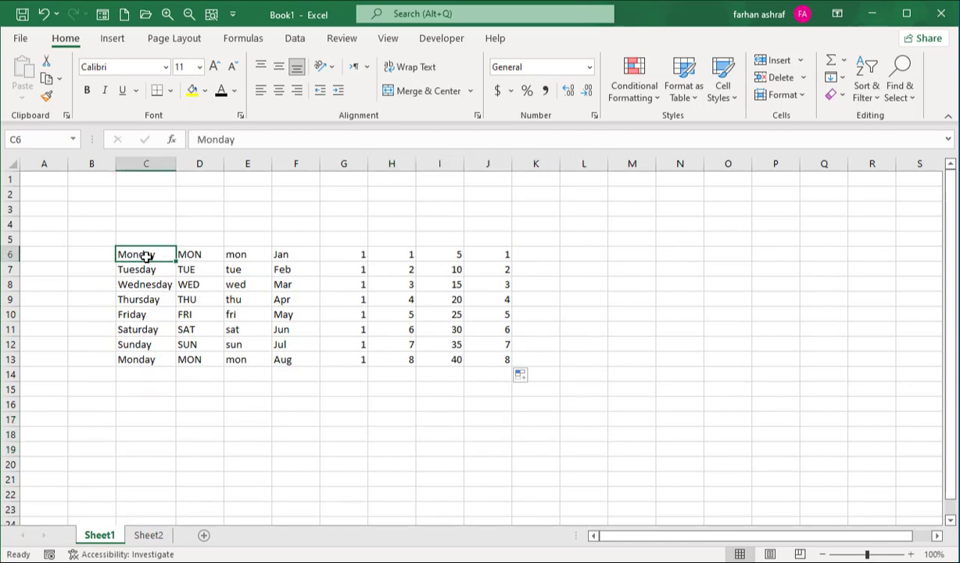
pyautogui.moveTo(111, 220); pyautogui.dragTo(540, 381)
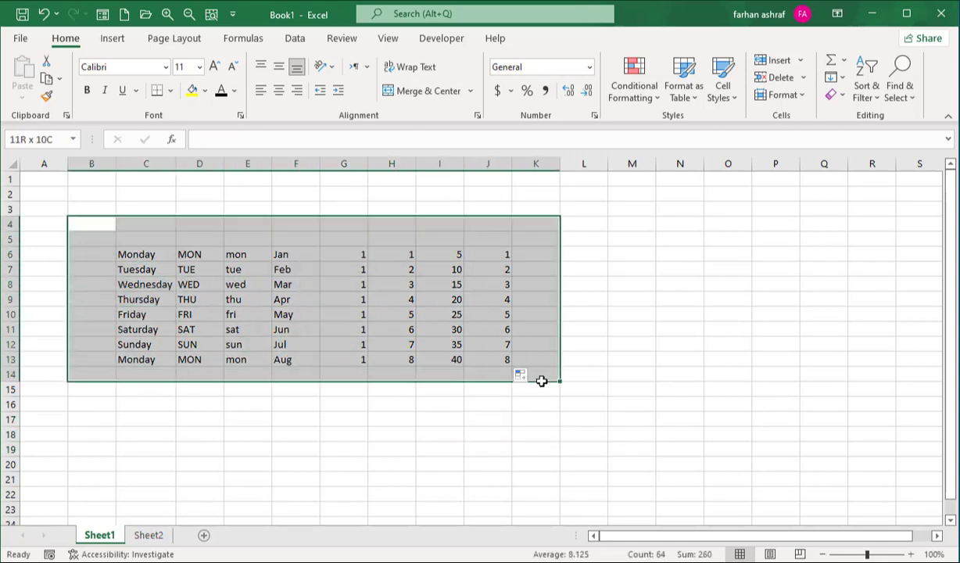
pyautogui.click(485, 450)
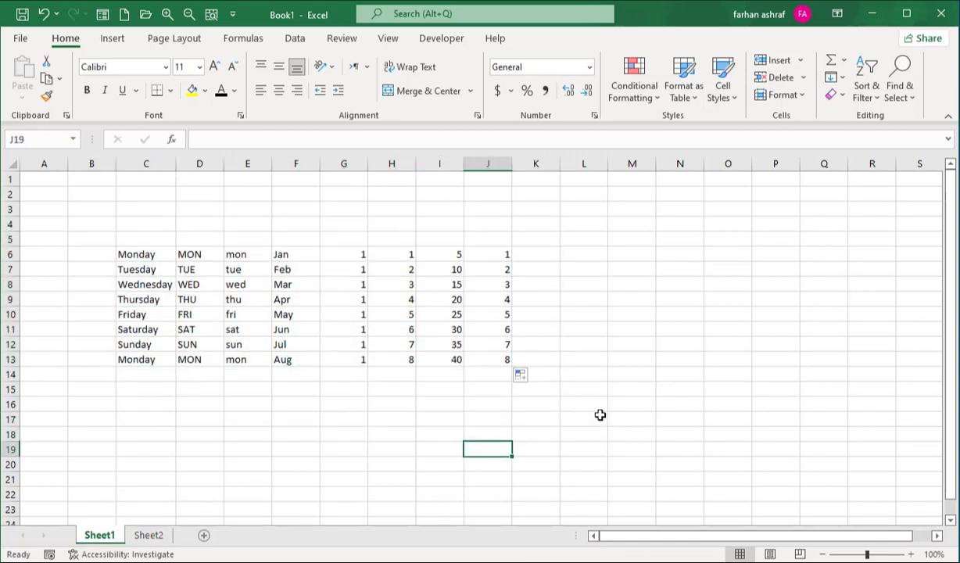
# - Clear the contents of the range G5:L14, removing all the number columns beside the months
pyautogui.moveTo(345, 240); pyautogui.dragTo(561, 369)
pyautogui.press('Delete')
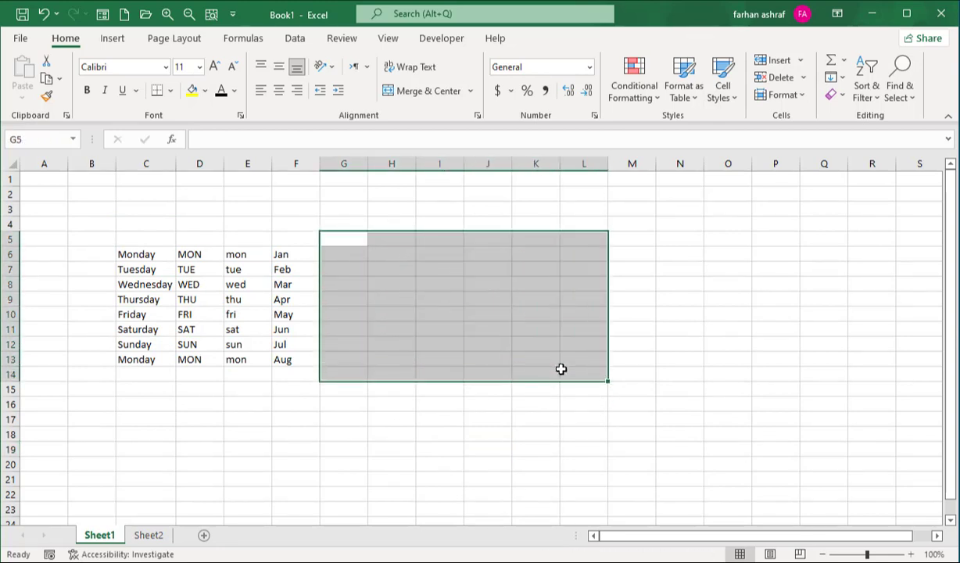
# - Enter Monday in cell J7 and autofill the weekday series up through J3 and left through G7
pyautogui.click(723, 477)
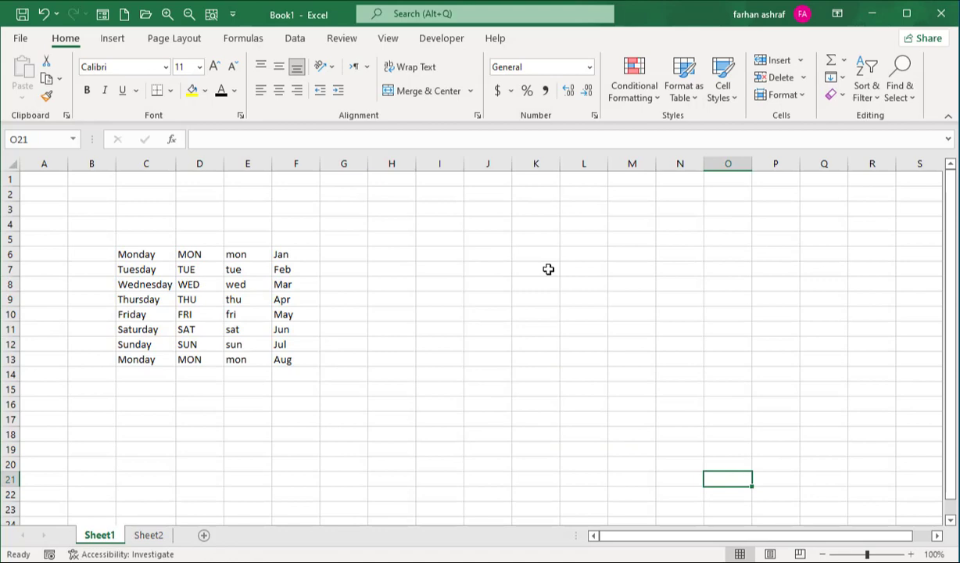
pyautogui.click(448, 270)
pyautogui.click(535, 266)
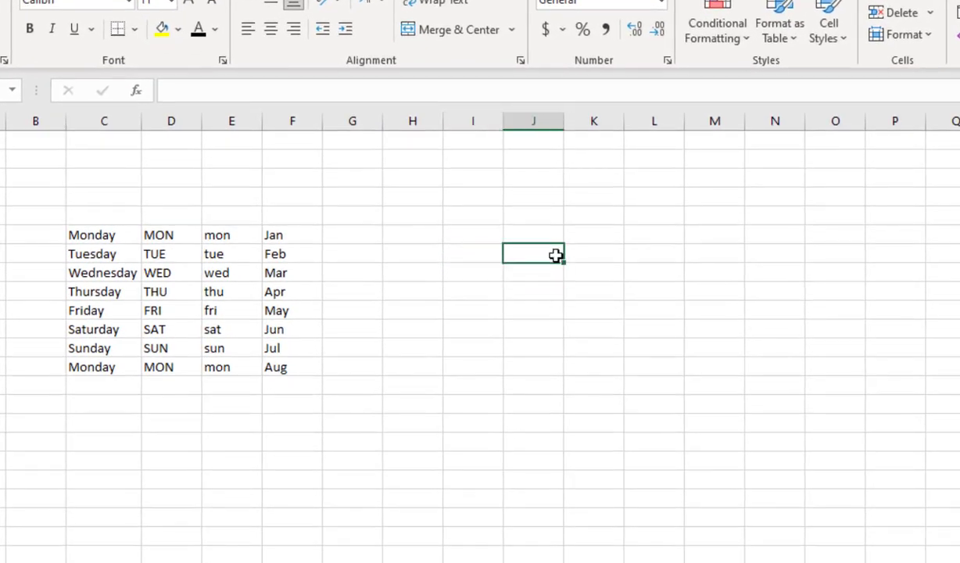
pyautogui.write('Monday')
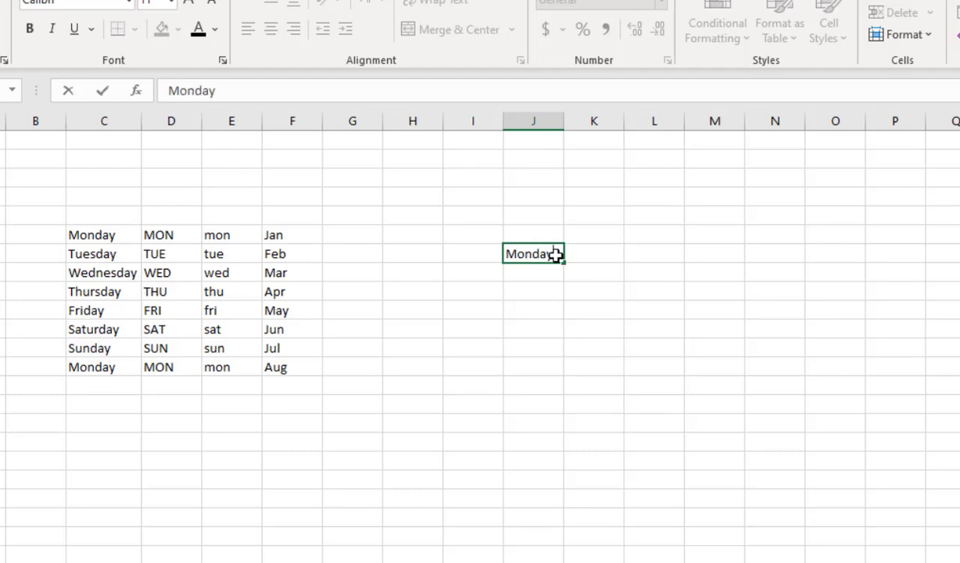
pyautogui.press('Return')
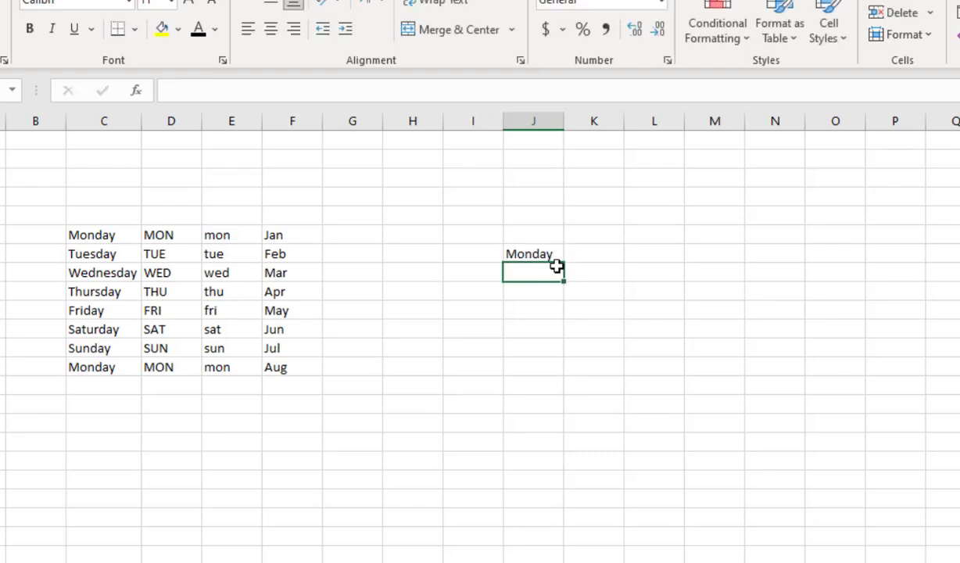
pyautogui.click(556, 258)
pyautogui.moveTo(564, 259); pyautogui.dragTo(561, 172)
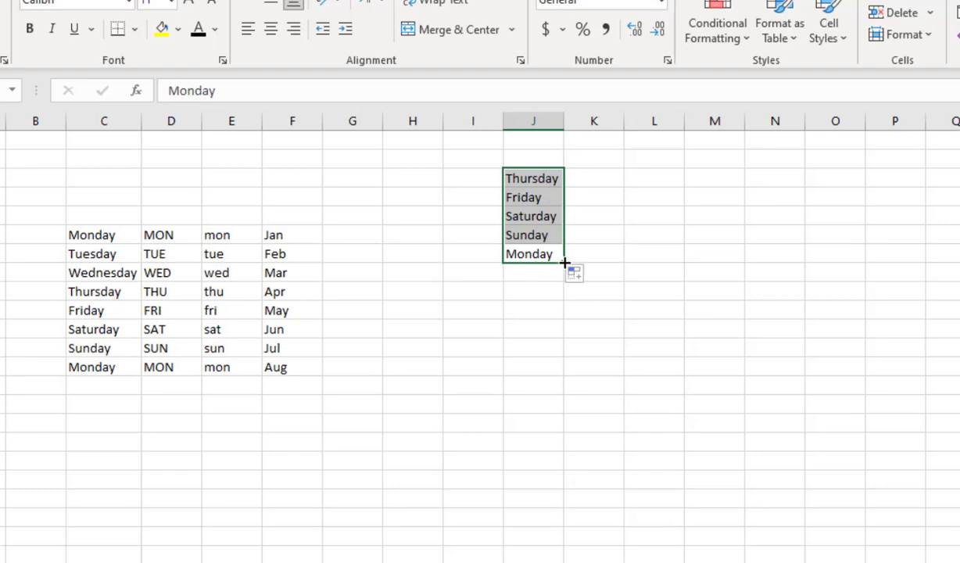
pyautogui.moveTo(564, 263); pyautogui.dragTo(338, 269)
pyautogui.click(536, 252)
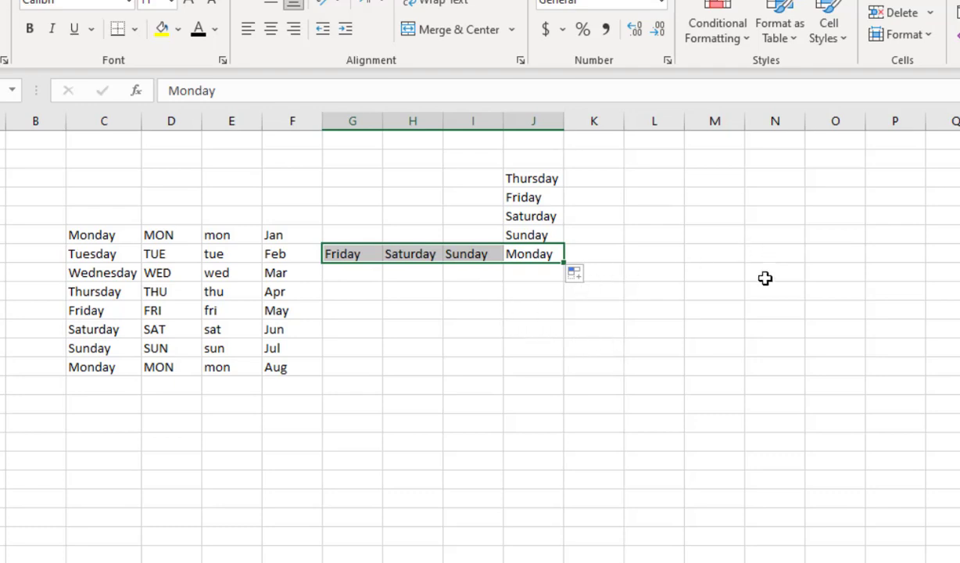
# - Enter 1 in cell M7 and 2 in M8, and autofill the number series upward from them through M2
pyautogui.click(703, 248)
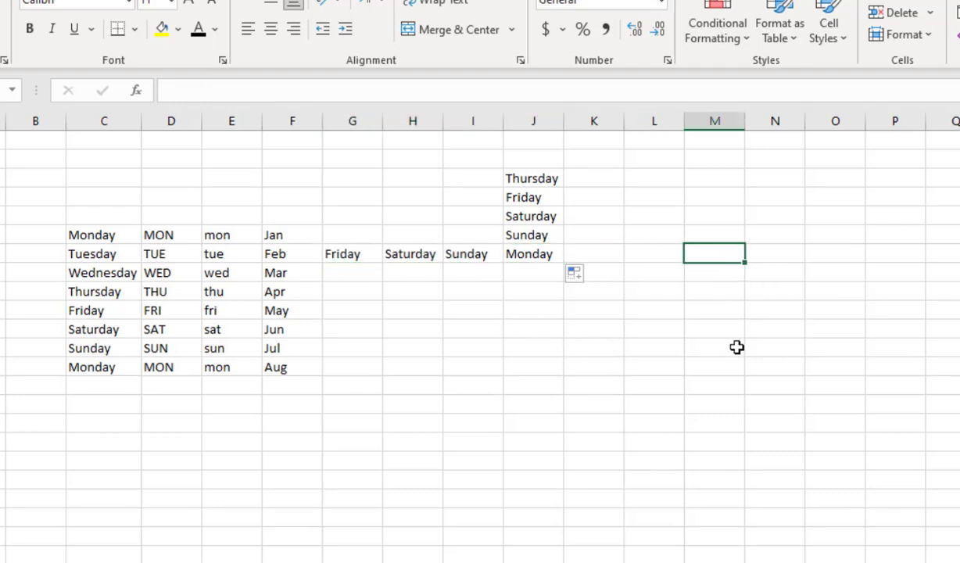
pyautogui.write('1')
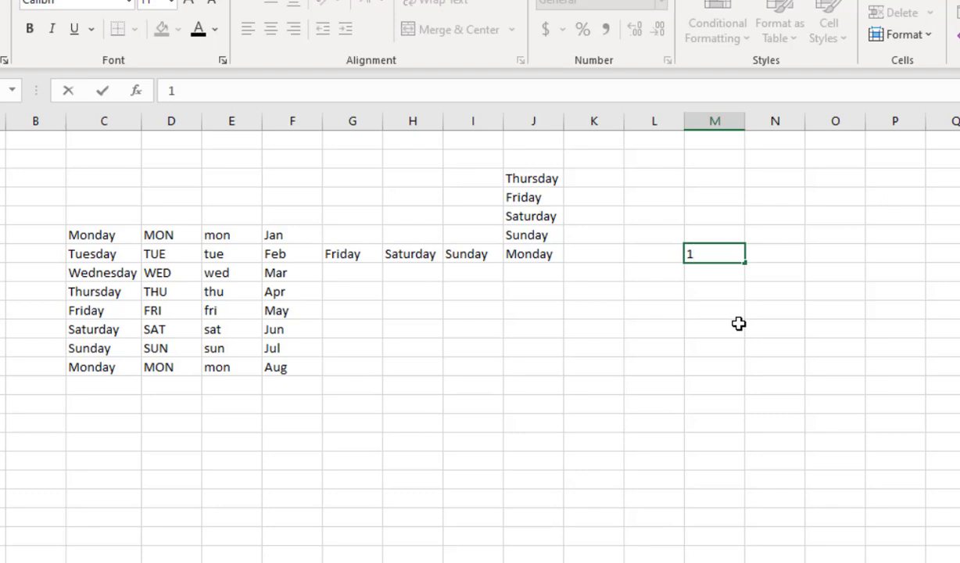
pyautogui.press('Return')
pyautogui.write('2')
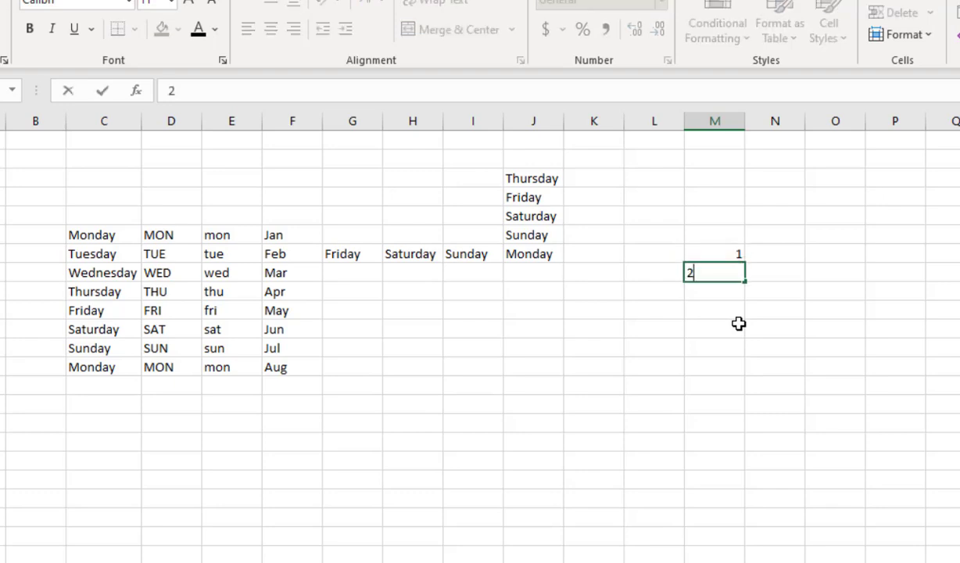
pyautogui.press('Return')
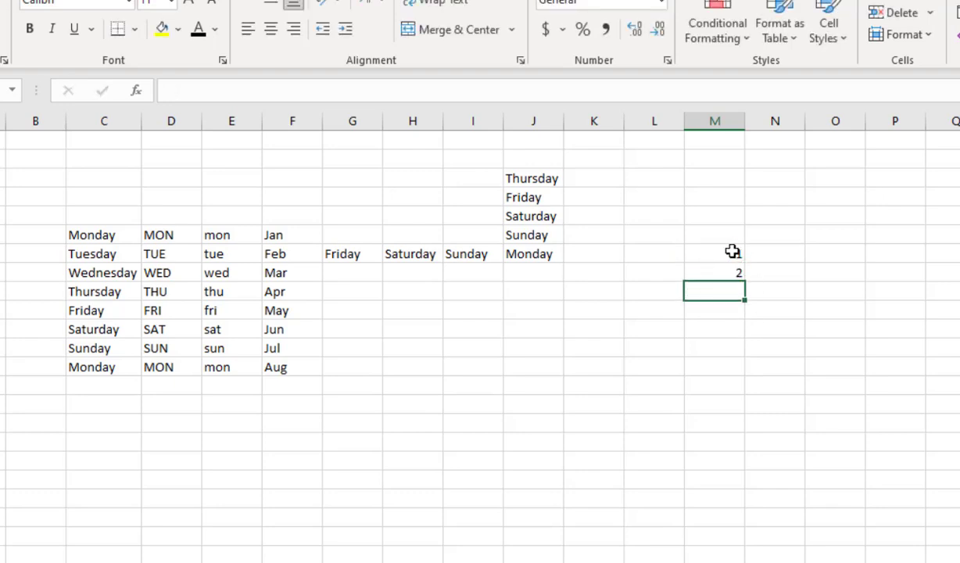
pyautogui.moveTo(732, 253); pyautogui.dragTo(732, 270)
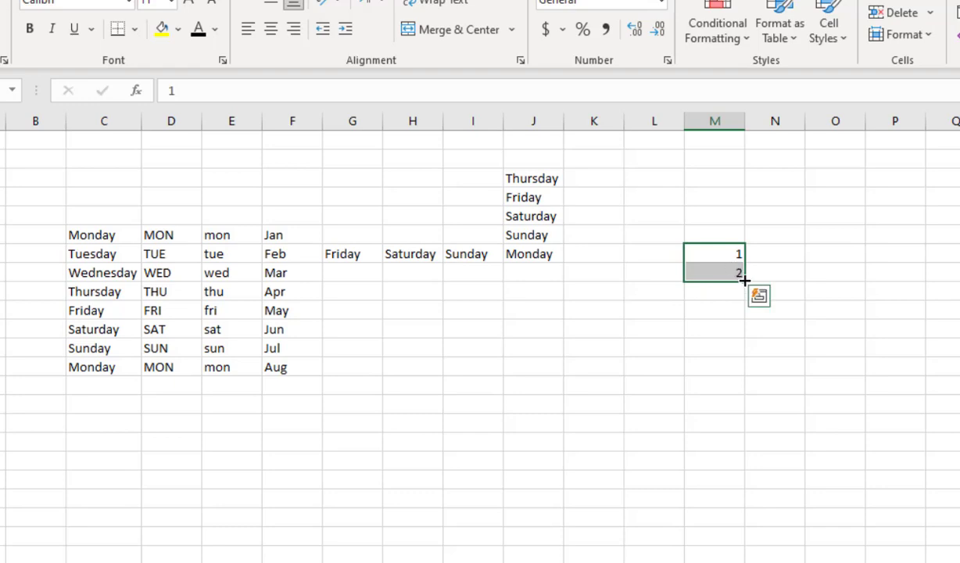
pyautogui.moveTo(745, 279); pyautogui.dragTo(751, 157)
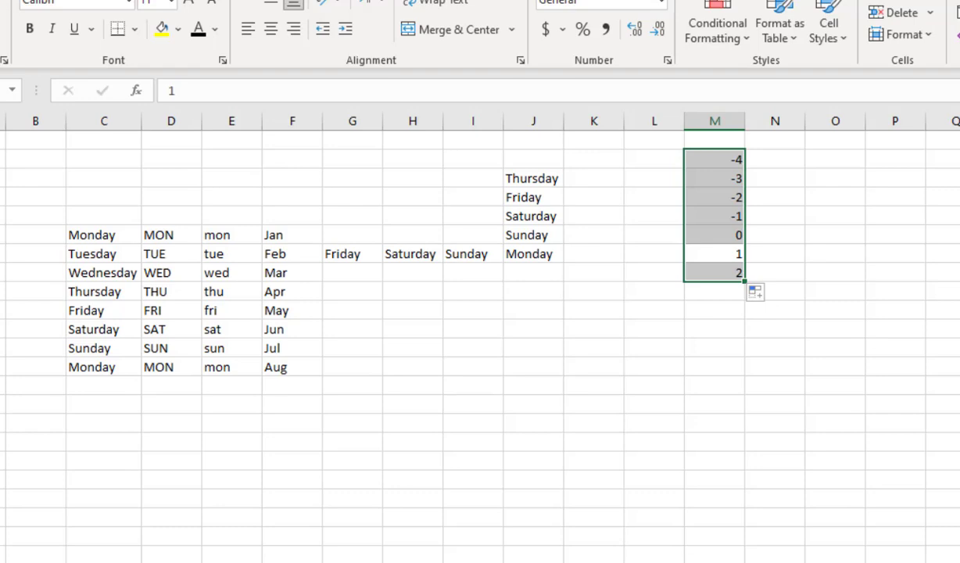
# - Enter 1 in cell Q7 and 2 in R7, and autofill the number series left from them through N7
pyautogui.click(949, 253)
pyautogui.write('1')
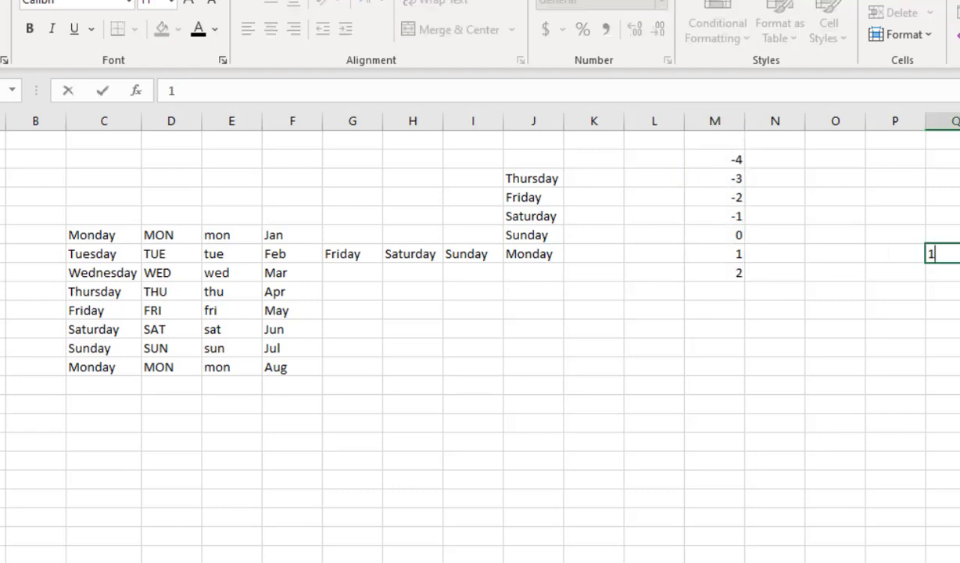
pyautogui.press('Escape')
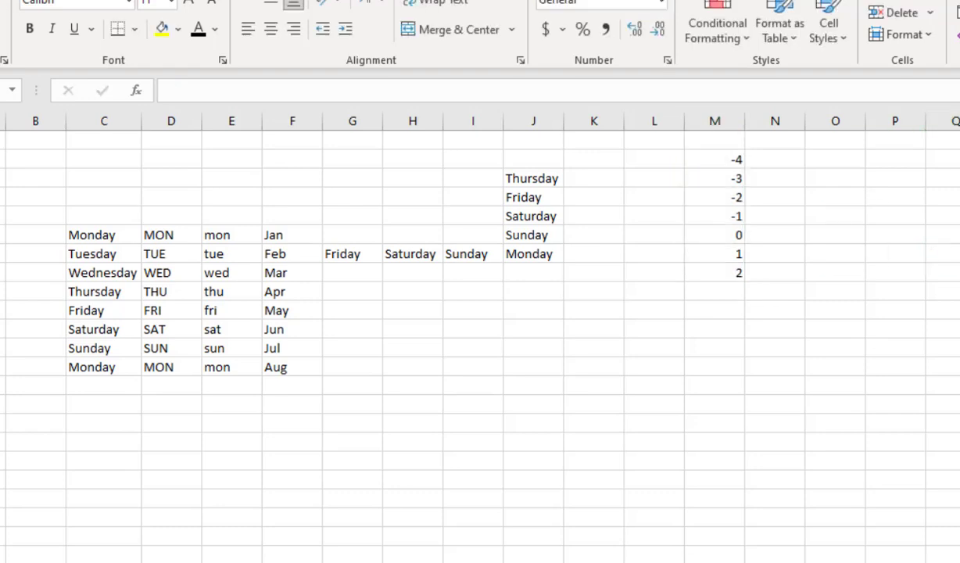
pyautogui.write('2')
pyautogui.press('Return')
pyautogui.click(959, 272)
pyautogui.click(956, 255)
pyautogui.moveTo(958, 263); pyautogui.dragTo(766, 259)
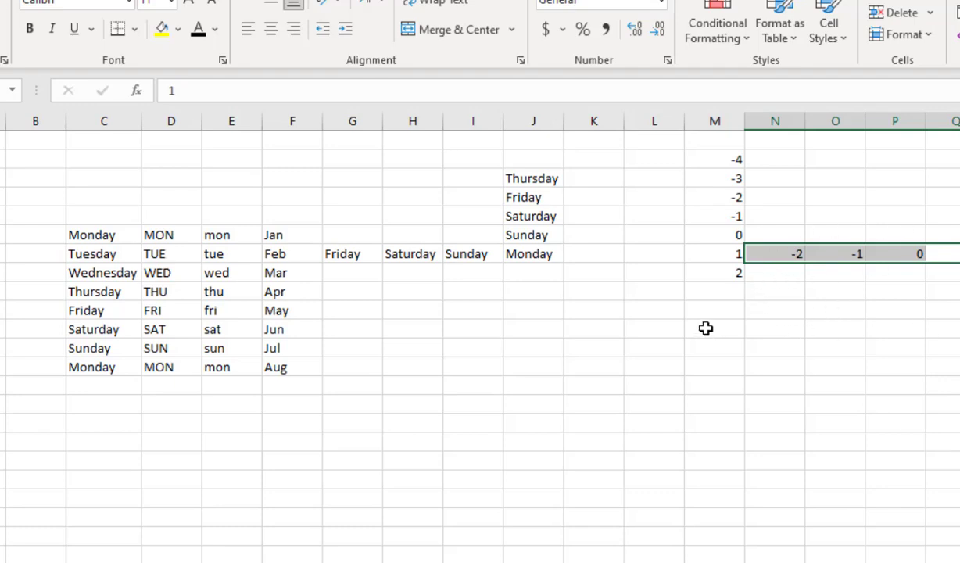
# - Autofill the number series in column M from the values in M7:M8 down through M11
pyautogui.click(797, 330)
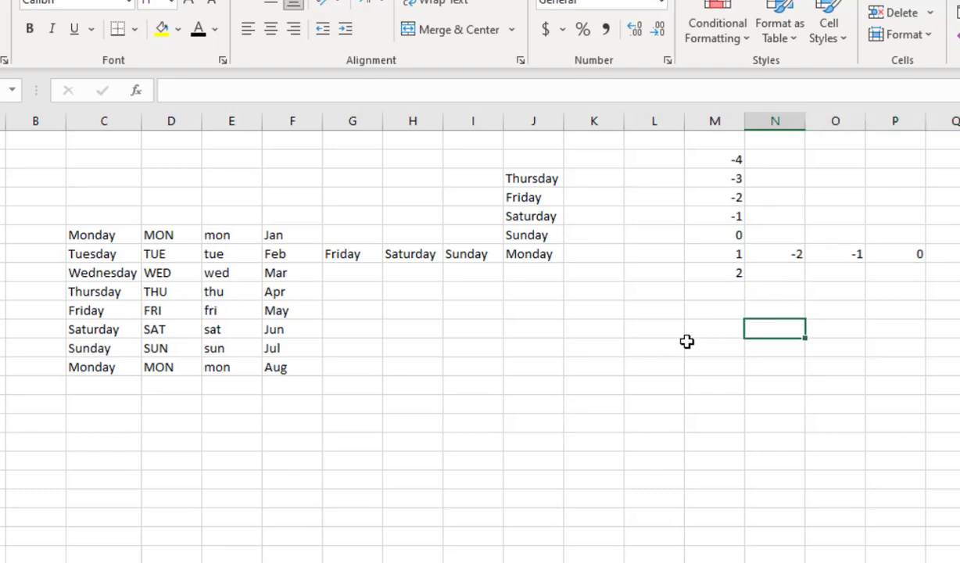
pyautogui.moveTo(717, 254); pyautogui.dragTo(741, 332)
pyautogui.click(844, 329)
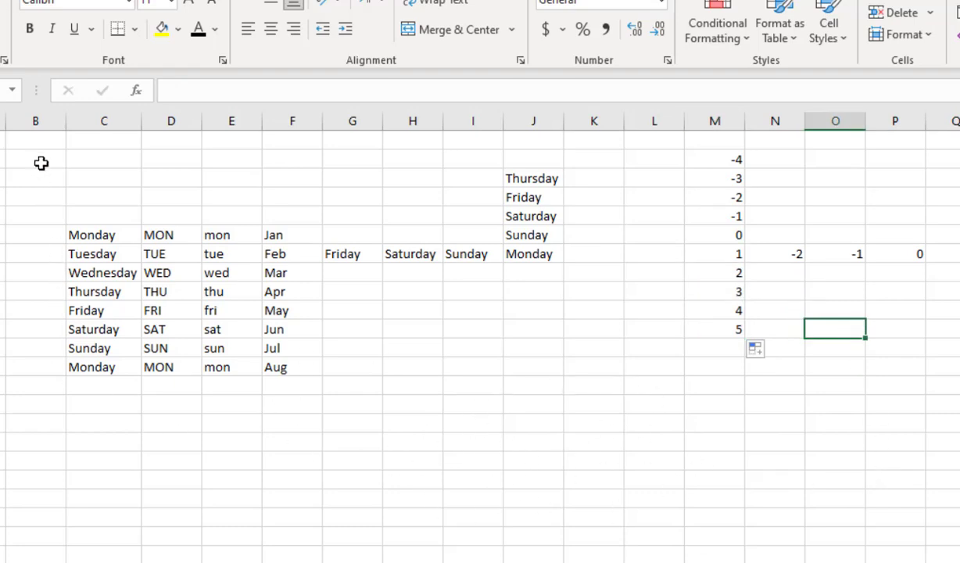
# - Clear all weekday, month and number series from the block starting at B2 and reaching down to row 18
pyautogui.moveTo(37, 160)
pyautogui.mouseDown()
pyautogui.moveTo(956, 442)
pyautogui.moveTo(957, 461)
pyautogui.mouseUp()
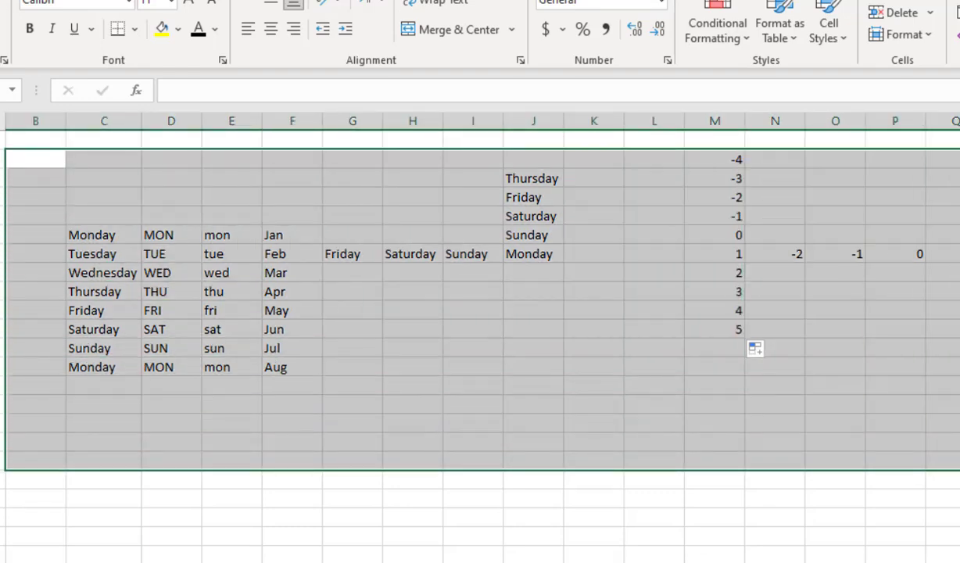
pyautogui.press('Delete')
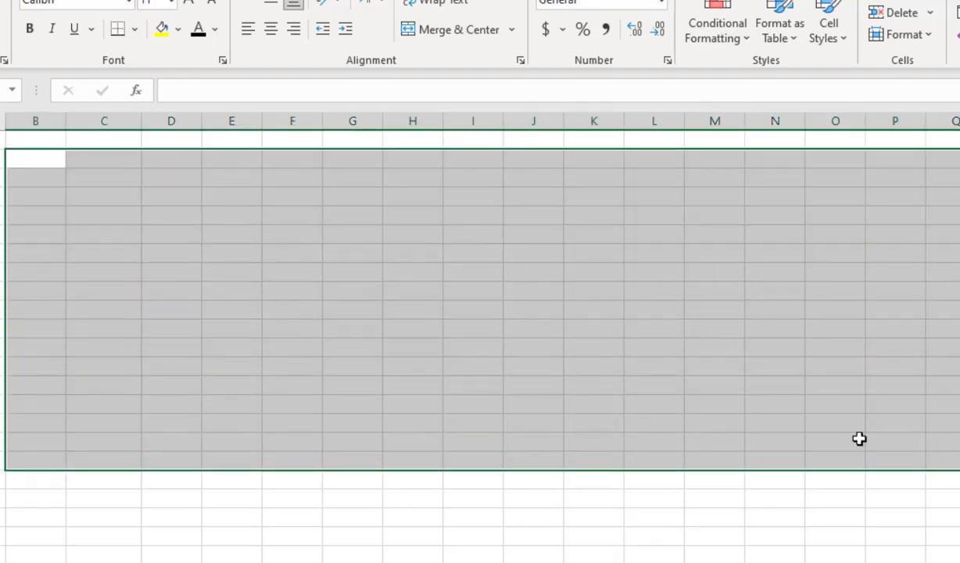
pyautogui.click(423, 252)
# - Enter a list of six first names in cells B6 through B11, one name per cell
pyautogui.click(45, 233)
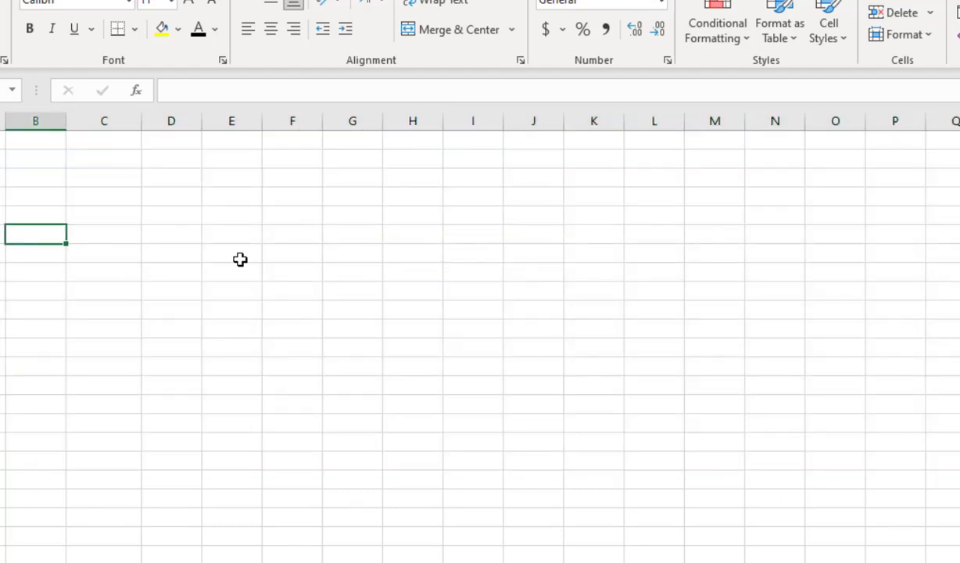
pyautogui.write('Farhan')
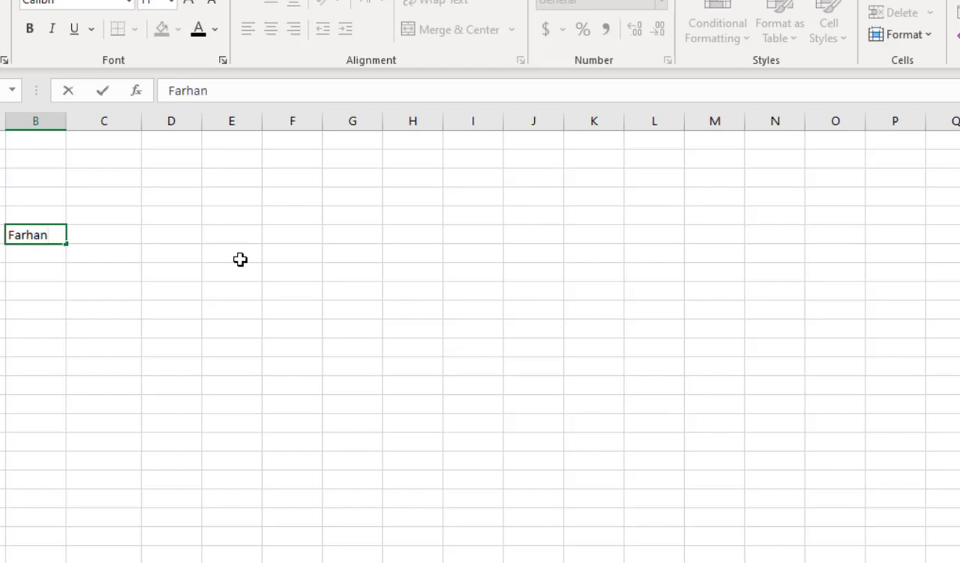
pyautogui.press('Return')
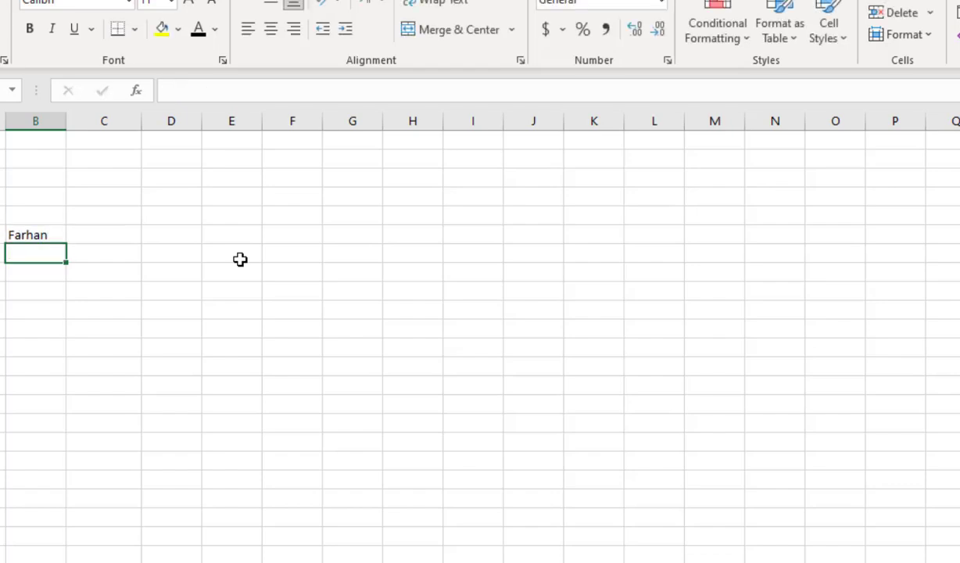
pyautogui.write('zayan')
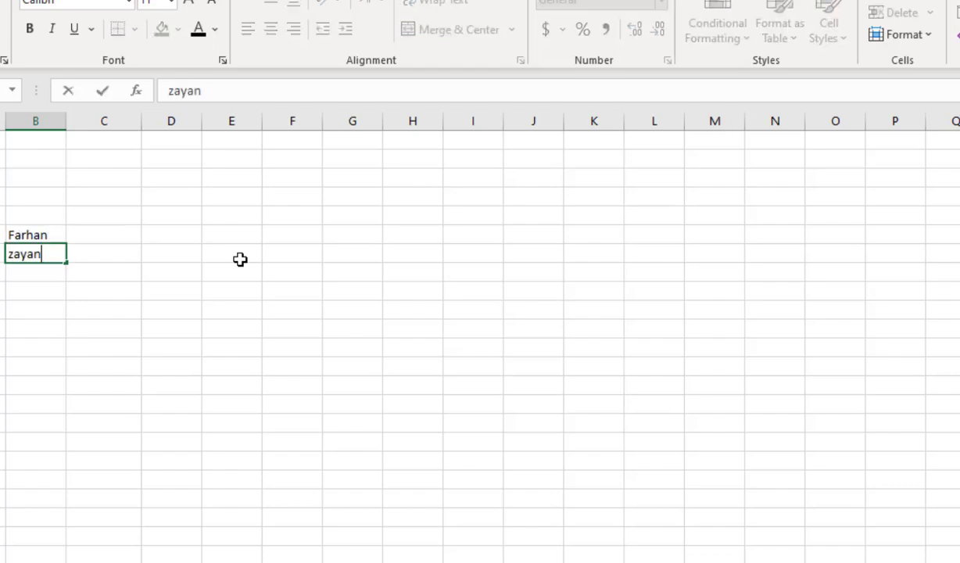
pyautogui.press('Return')
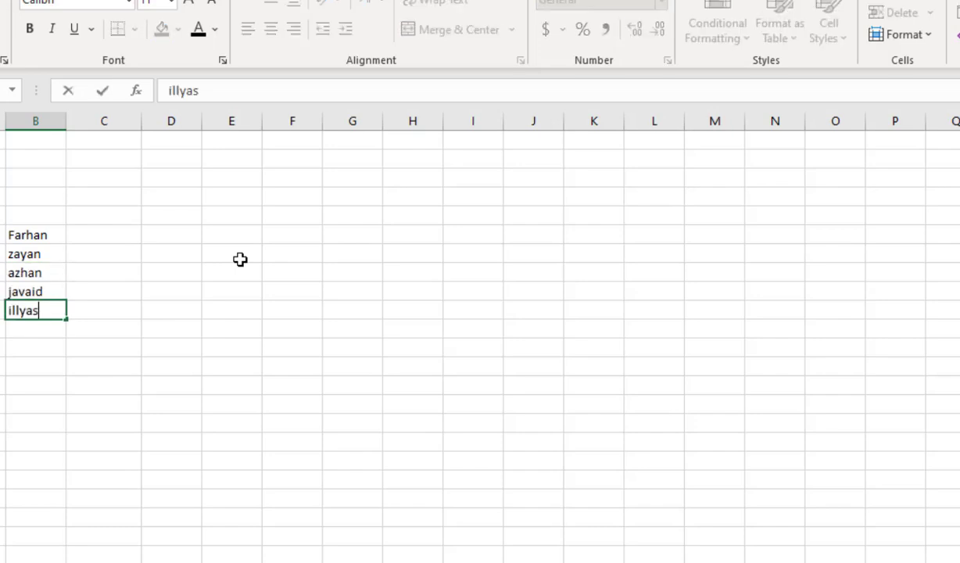
pyautogui.press('Return')
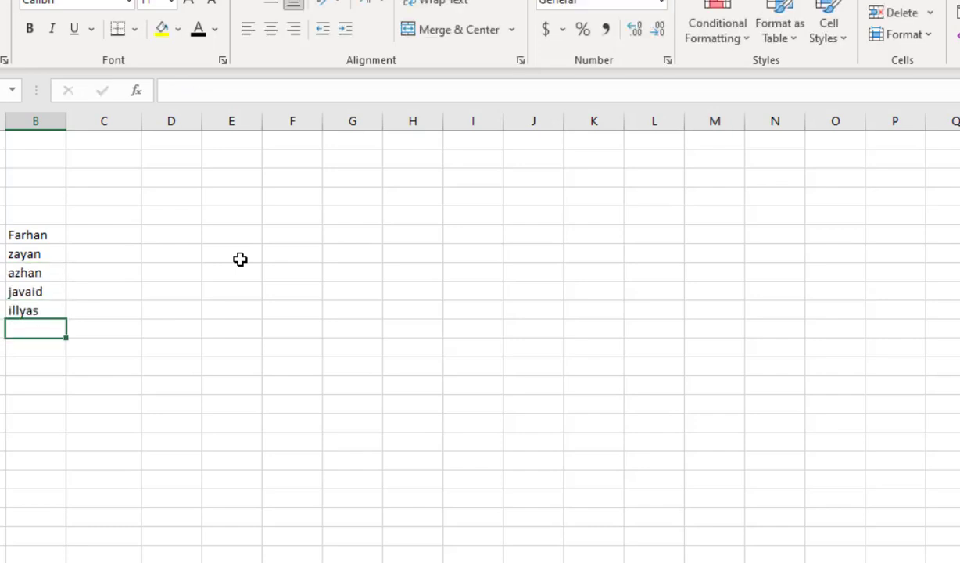
pyautogui.write('t')
pyautogui.press('BackSpace')
pyautogui.write('raza')
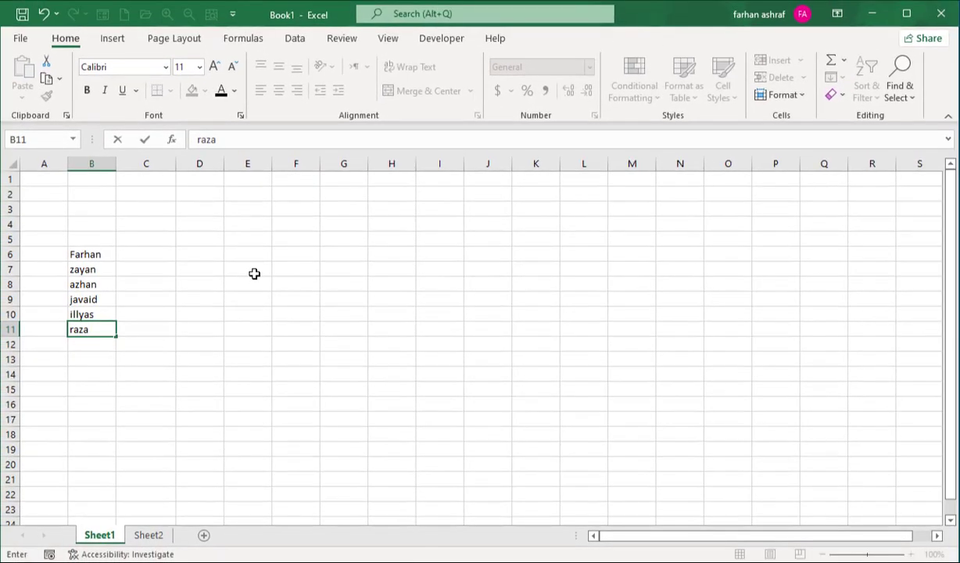
pyautogui.press('Return')
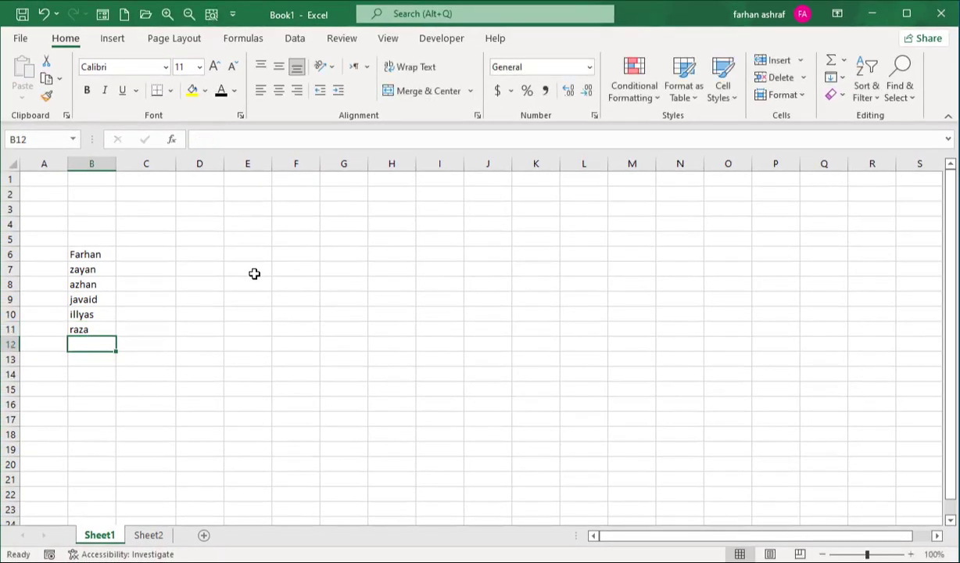
# - Open the Custom Lists editor from the General section of the advanced Excel options
pyautogui.click(142, 253)
pyautogui.click(141, 303)
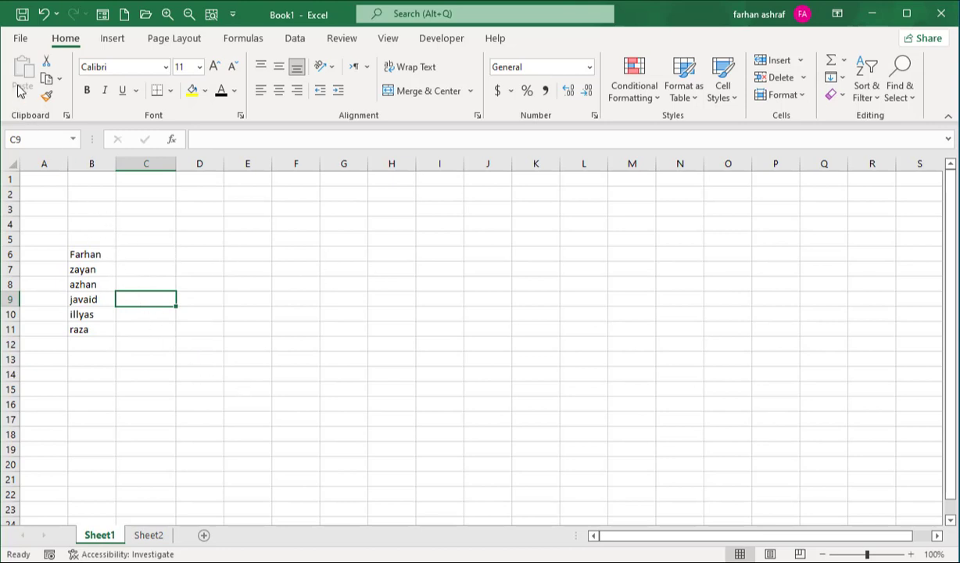
pyautogui.click(21, 40)
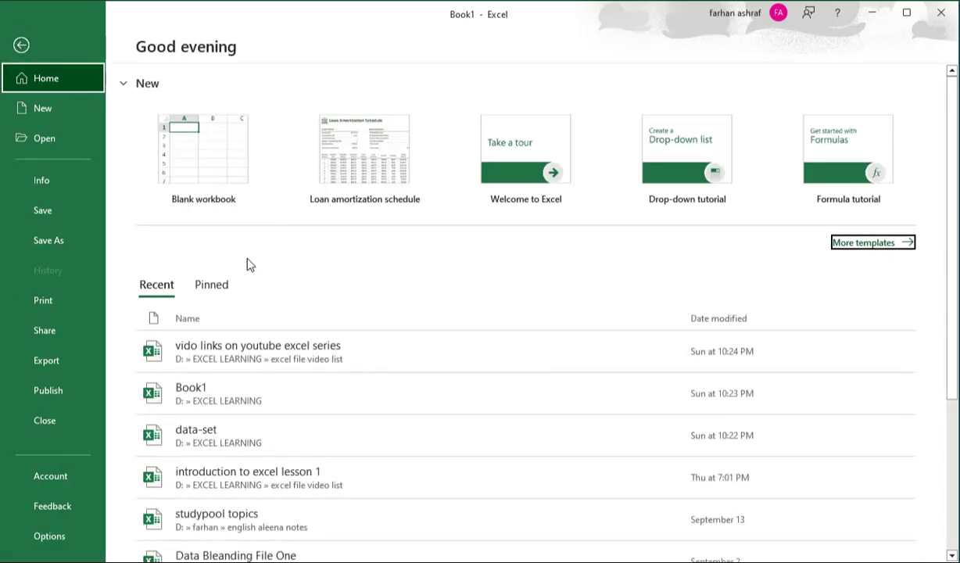
pyautogui.click(52, 536)
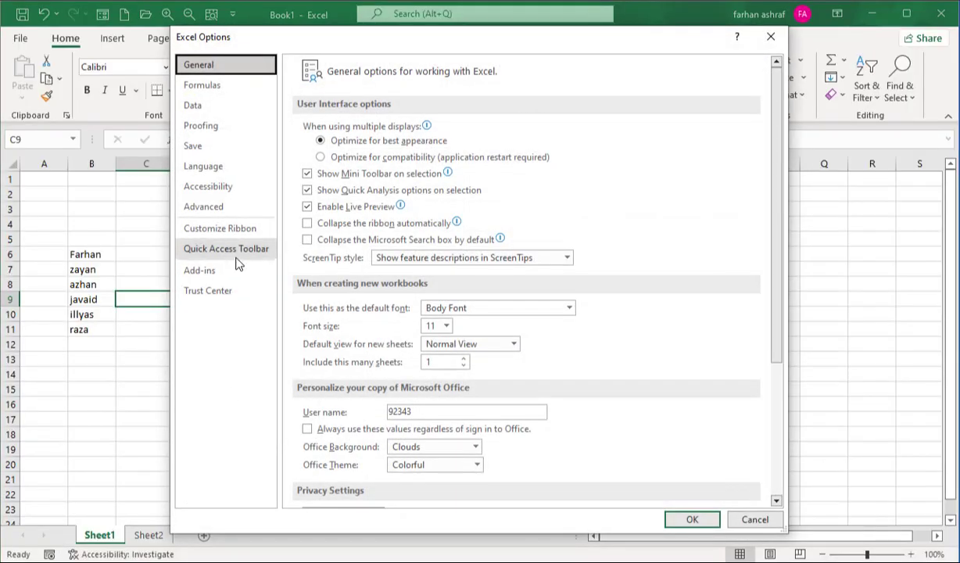
pyautogui.click(205, 206)
pyautogui.scroll(-5, 601, 286)
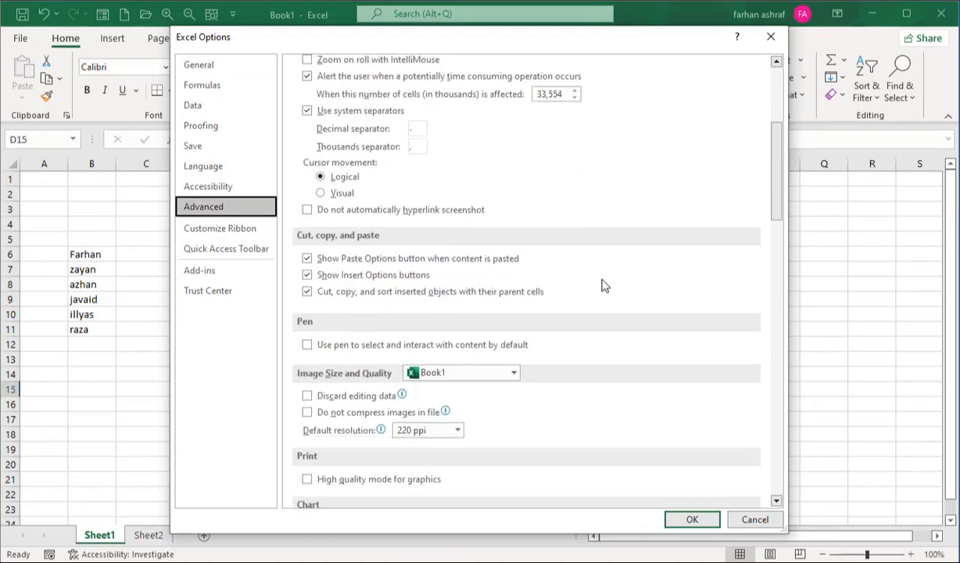
pyautogui.scroll(-15, 602, 285)
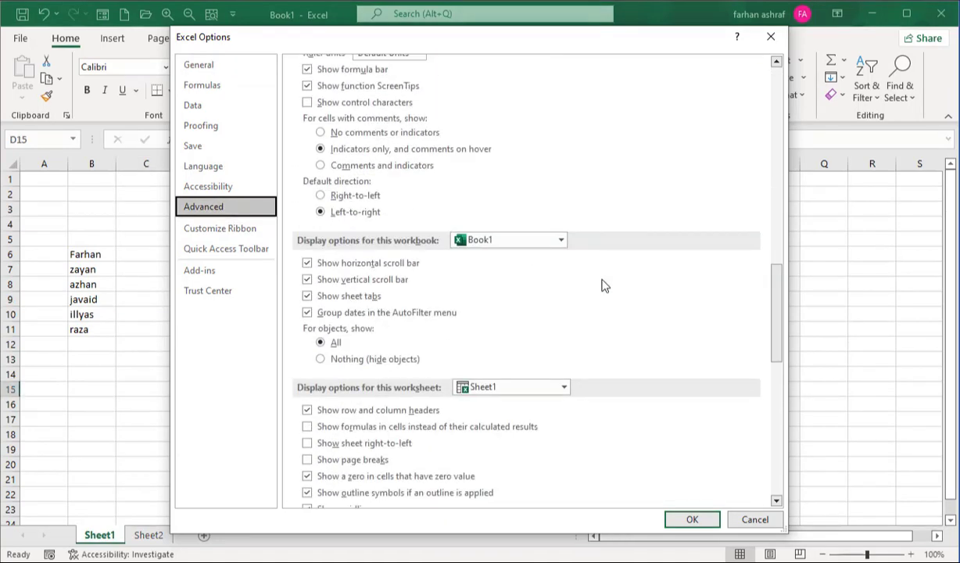
pyautogui.scroll(-6, 602, 285)
pyautogui.scroll(-6, 602, 285)
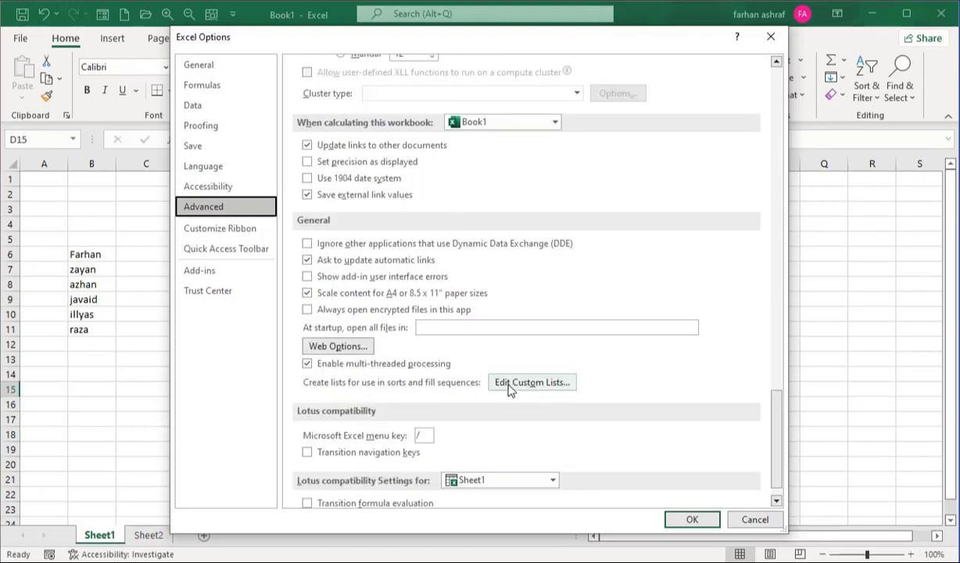
pyautogui.click(517, 379)
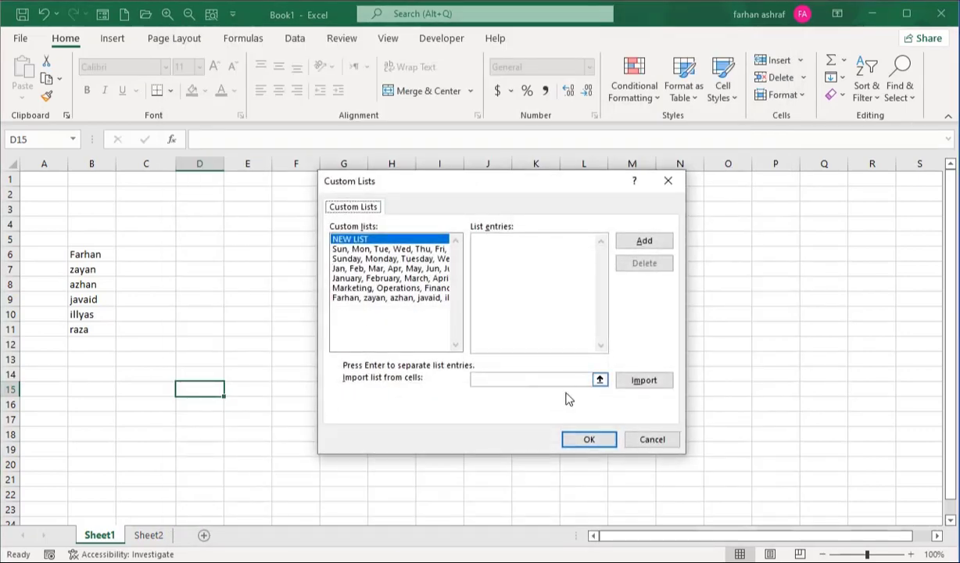
pyautogui.click(517, 249)
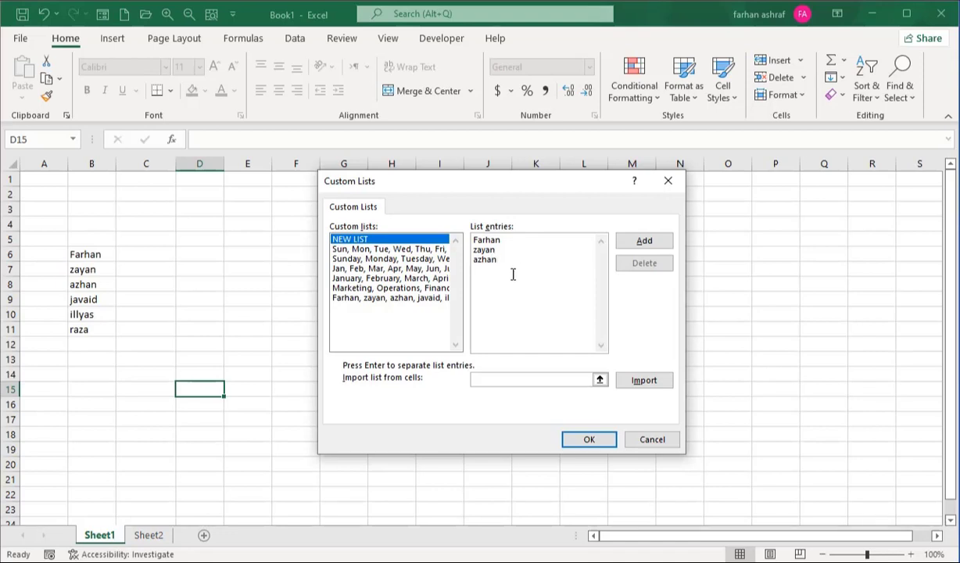
pyautogui.moveTo(512, 274); pyautogui.dragTo(468, 241)
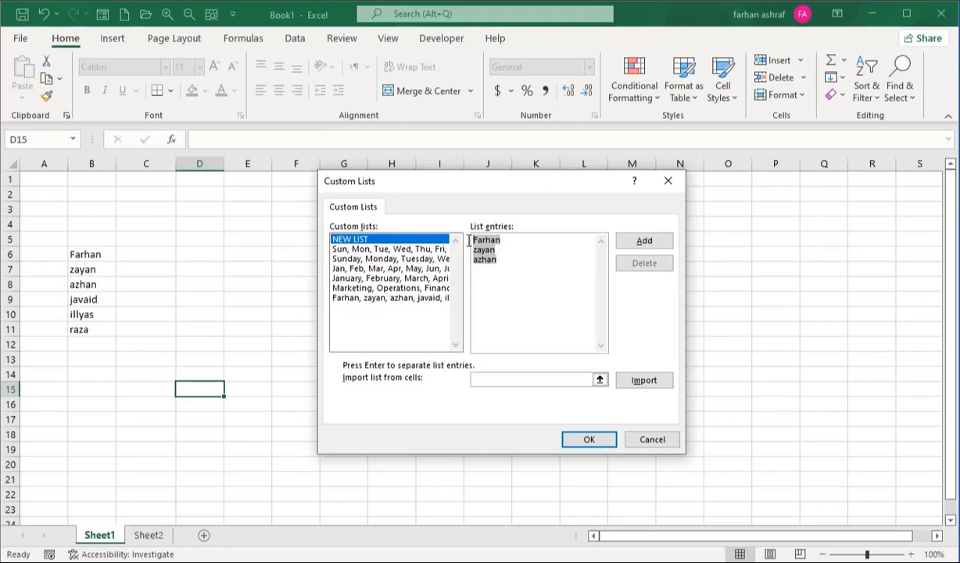
pyautogui.press('Delete')
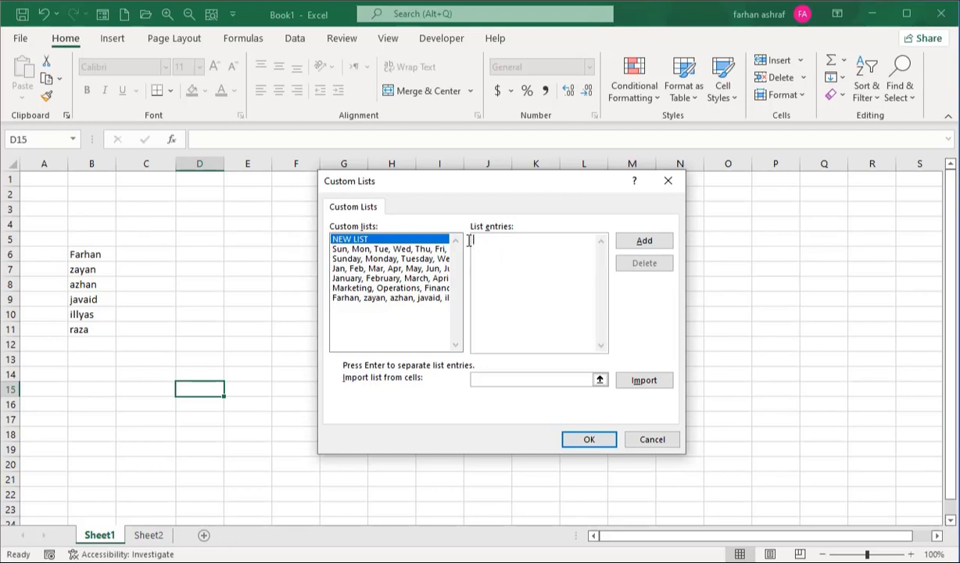
# - Import the names in cells B6:B11 as a custom list and confirm both the list editor and the Excel options
pyautogui.click(599, 380)
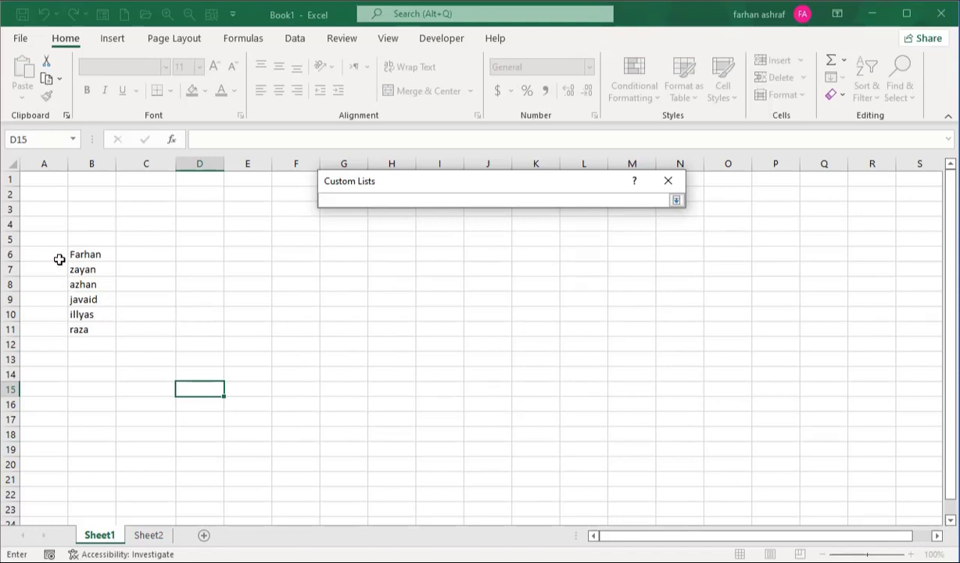
pyautogui.moveTo(95, 254); pyautogui.dragTo(96, 330)
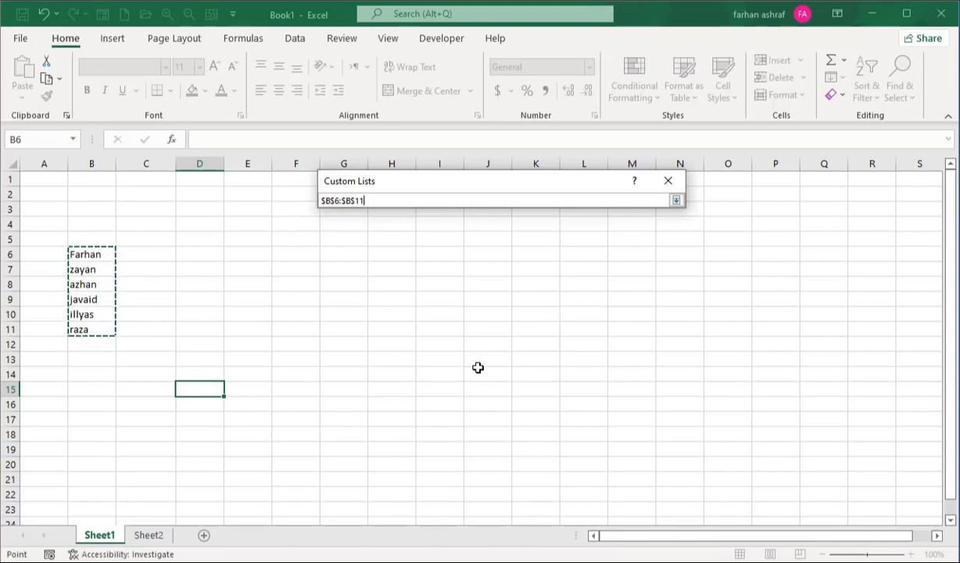
pyautogui.press('Return')
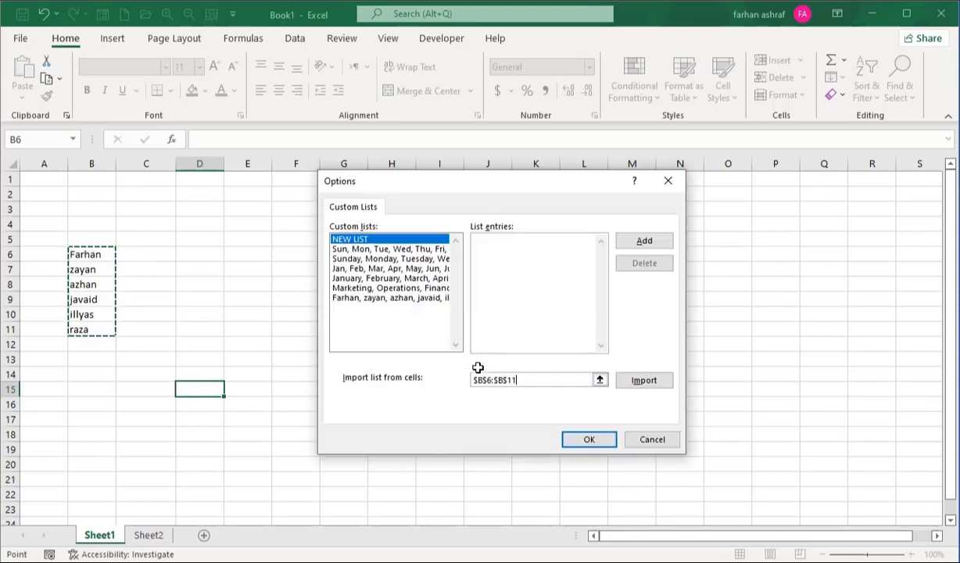
pyautogui.click(648, 389)
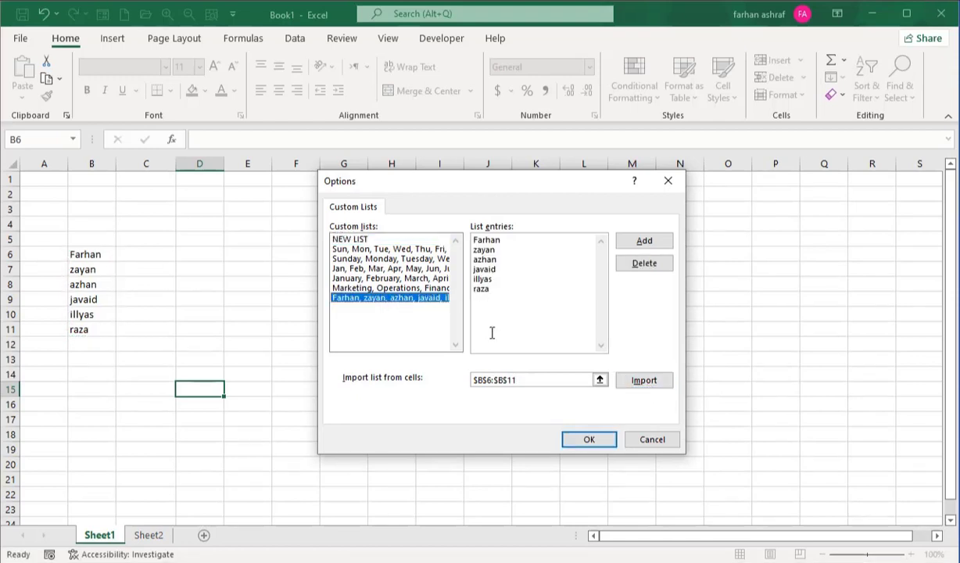
pyautogui.click(643, 380)
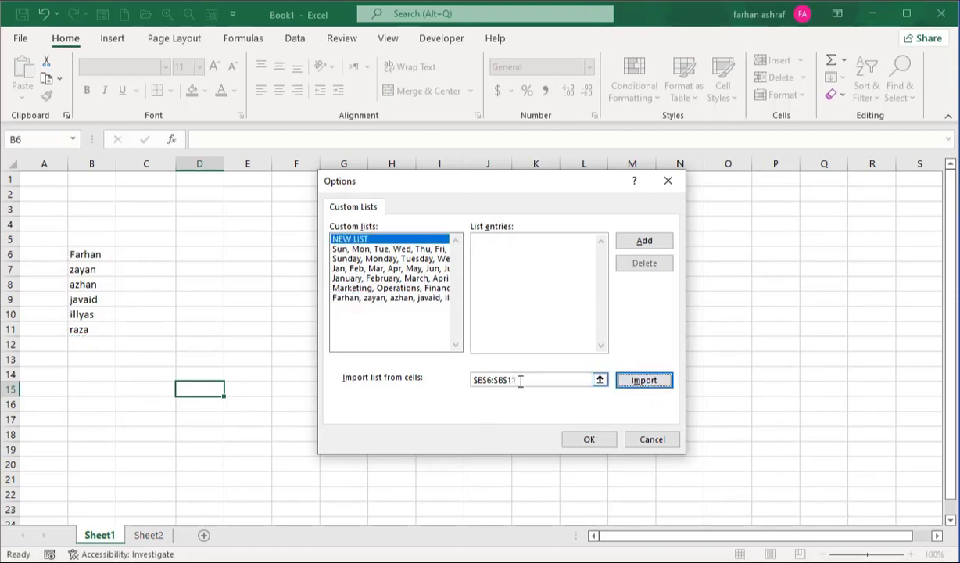
pyautogui.click(375, 298)
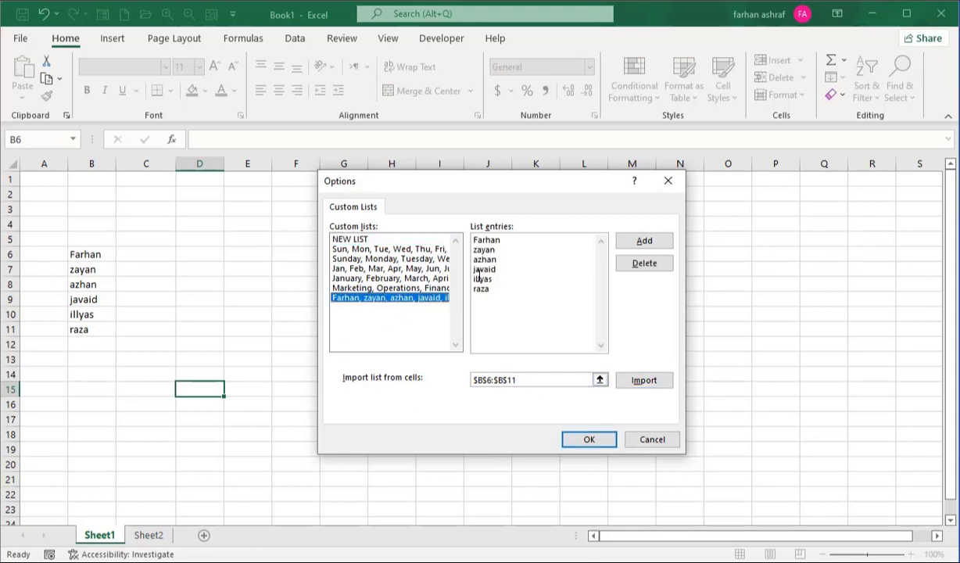
pyautogui.click(646, 382)
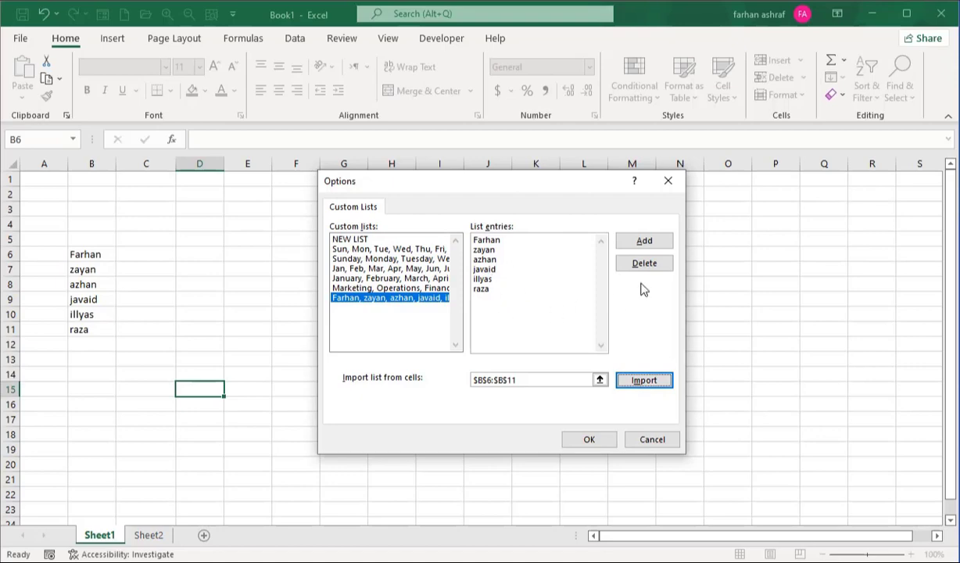
pyautogui.click(589, 439)
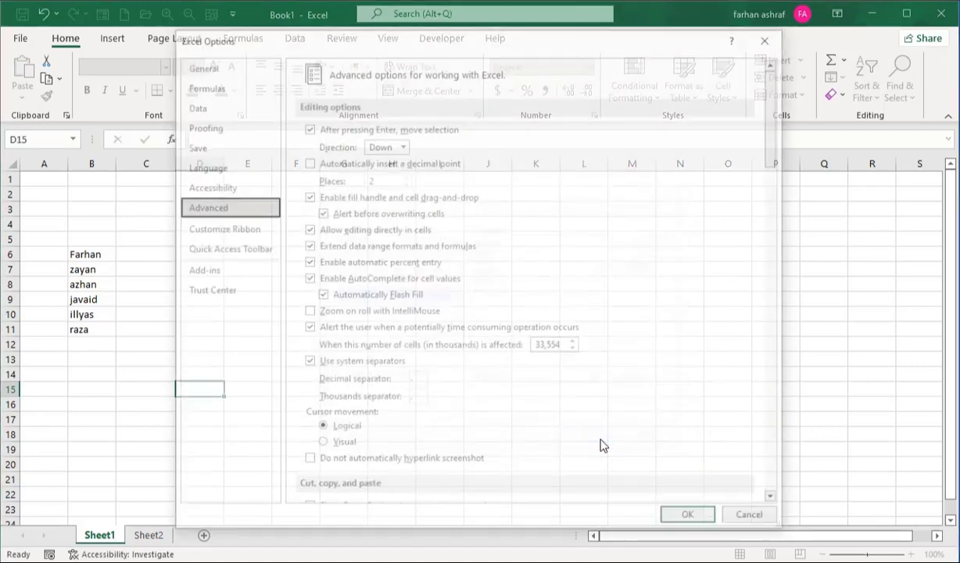
pyautogui.click(691, 521)
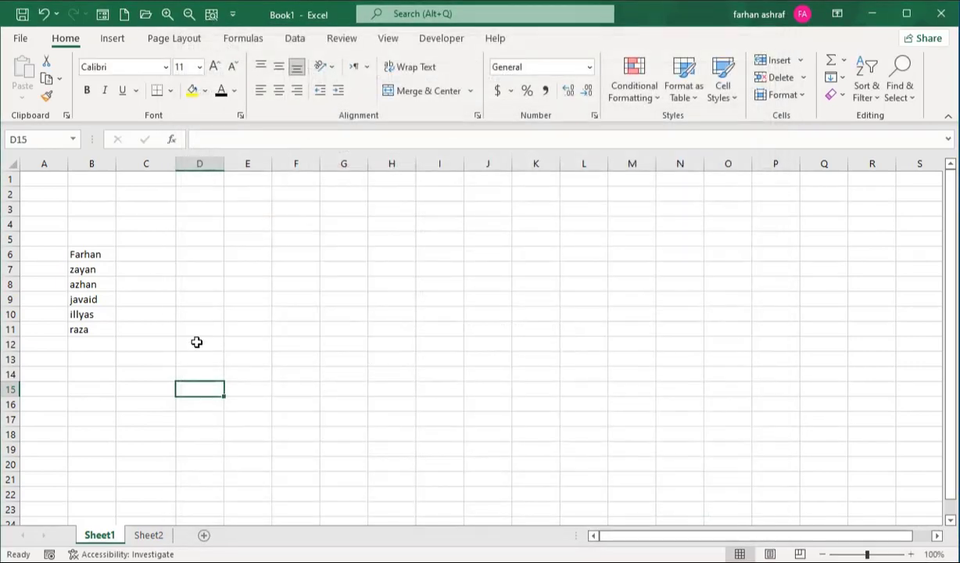
# - Enter the list's first name in lowercase in cell C6 and autofill the custom list down through C11
pyautogui.click(138, 257)
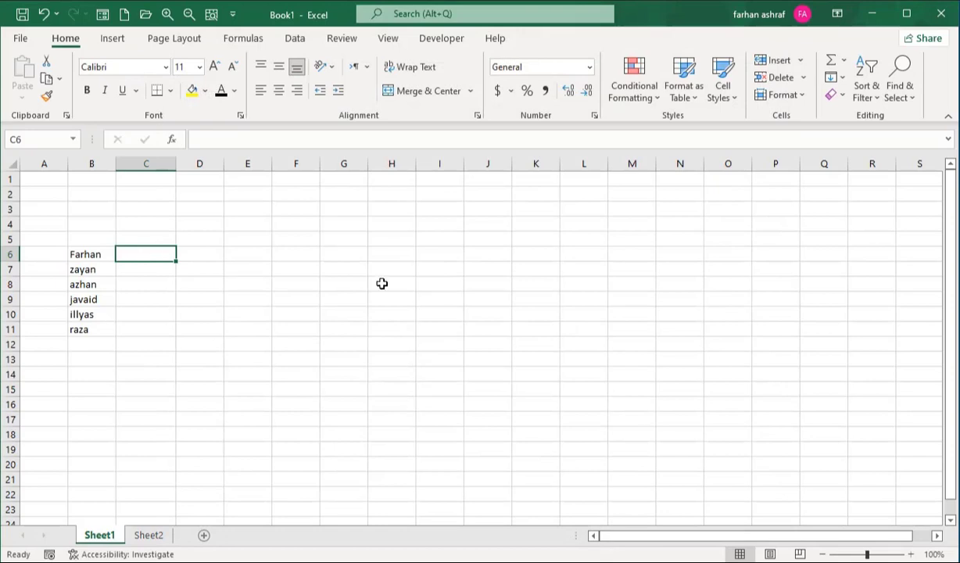
pyautogui.write('farhan')
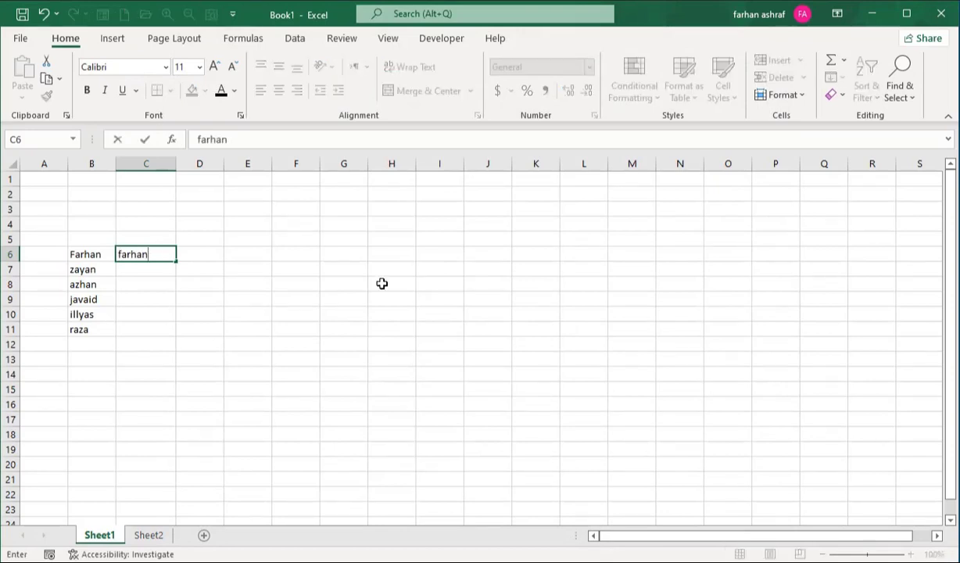
pyautogui.press('Return')
pyautogui.click(168, 252)
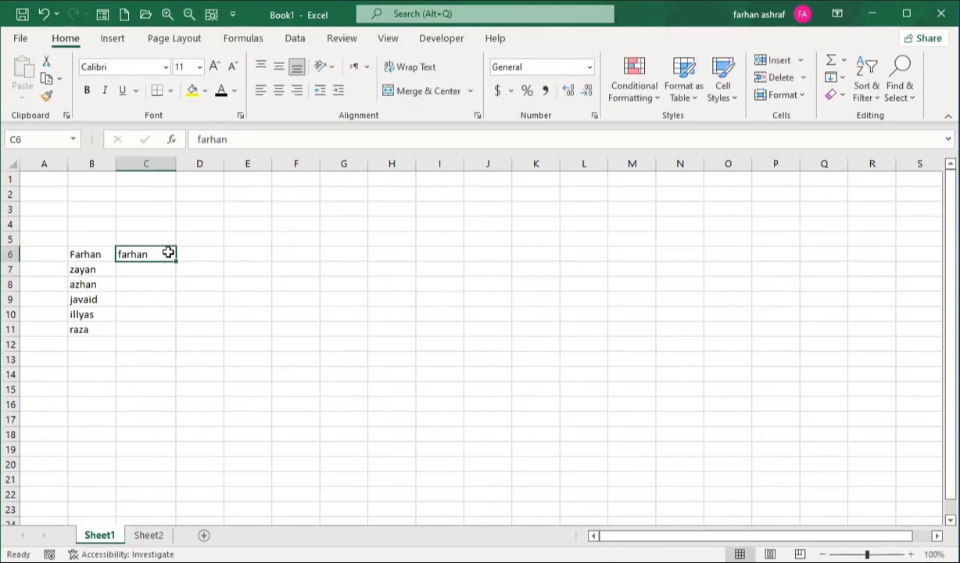
pyautogui.moveTo(174, 262); pyautogui.dragTo(175, 336)
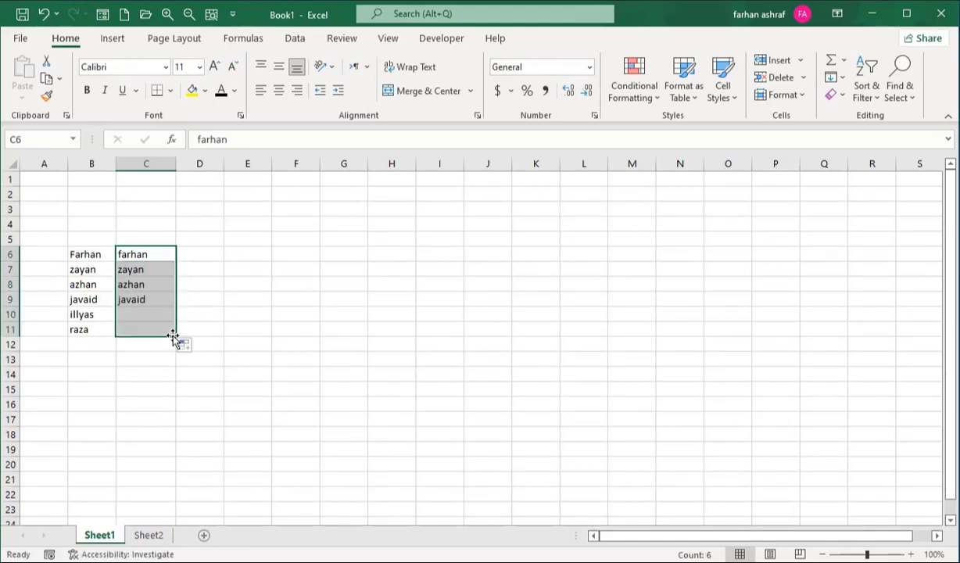
# - Enter the same lowercase first name in cell F6 and autofill the custom name list down through F11
pyautogui.click(289, 254)
pyautogui.write('farhan')
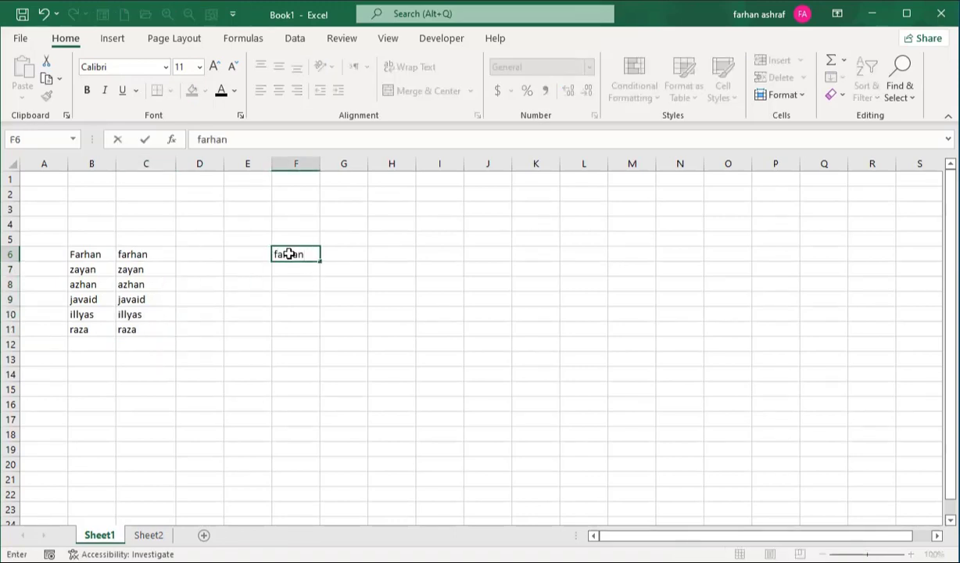
pyautogui.press('Return')
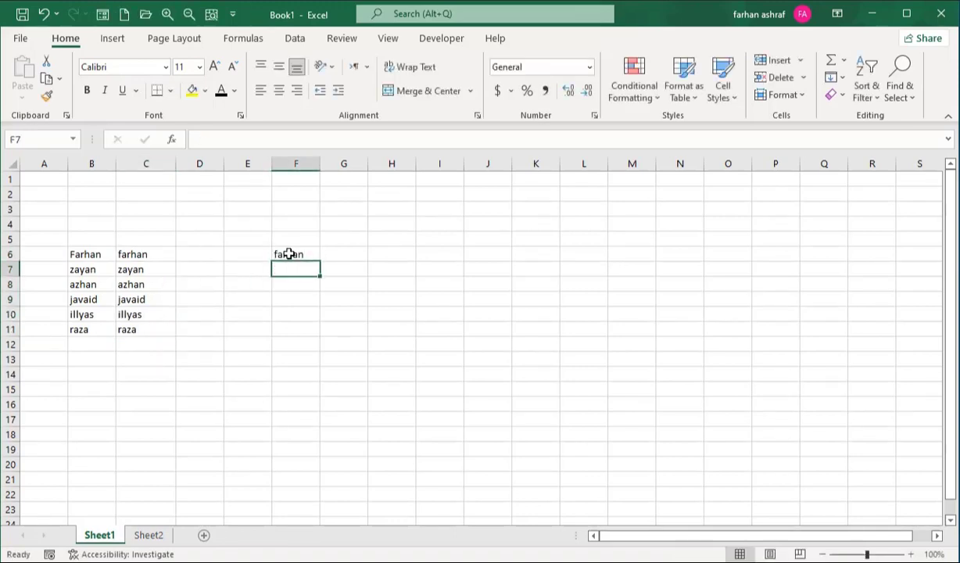
pyautogui.click(289, 254)
pyautogui.moveTo(319, 259); pyautogui.dragTo(317, 341)
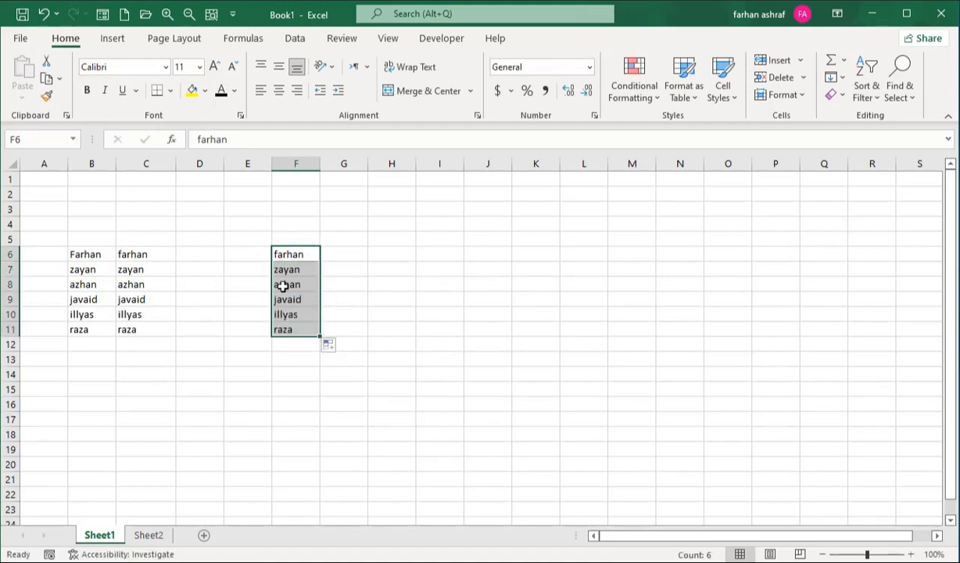
# - On Sheet2, enter "marketing" in cell C7 and autofill the department list down through C12
pyautogui.click(151, 536)
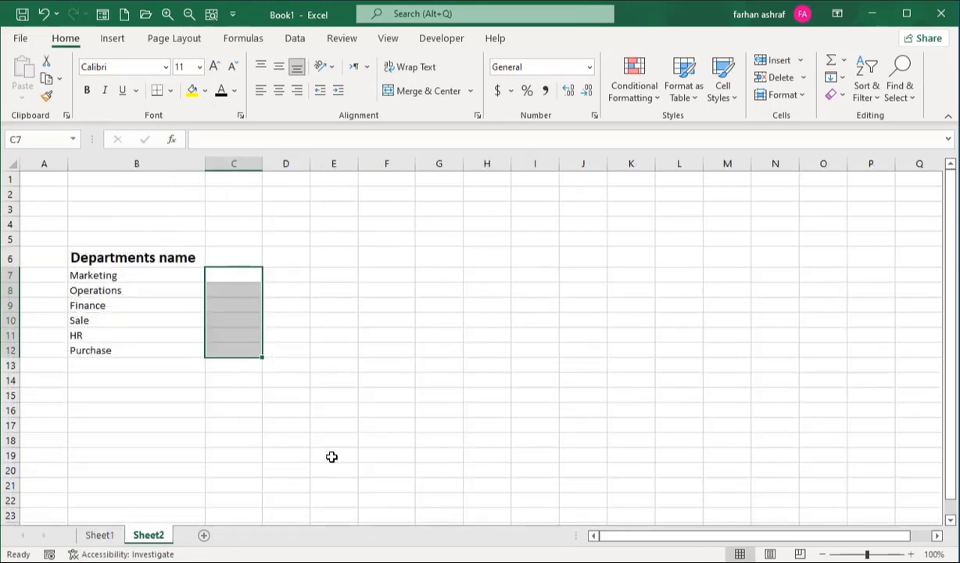
pyautogui.click(374, 392)
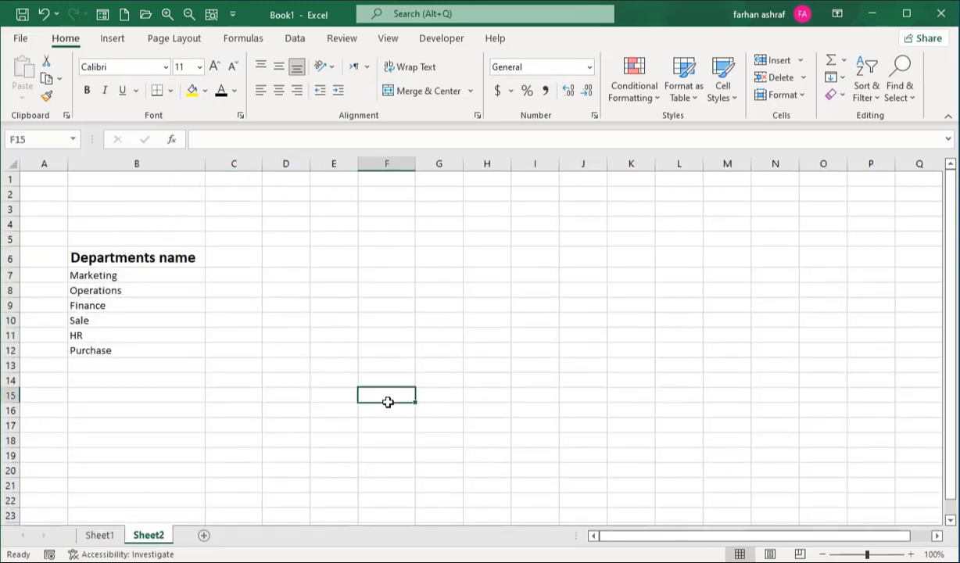
pyautogui.click(235, 277)
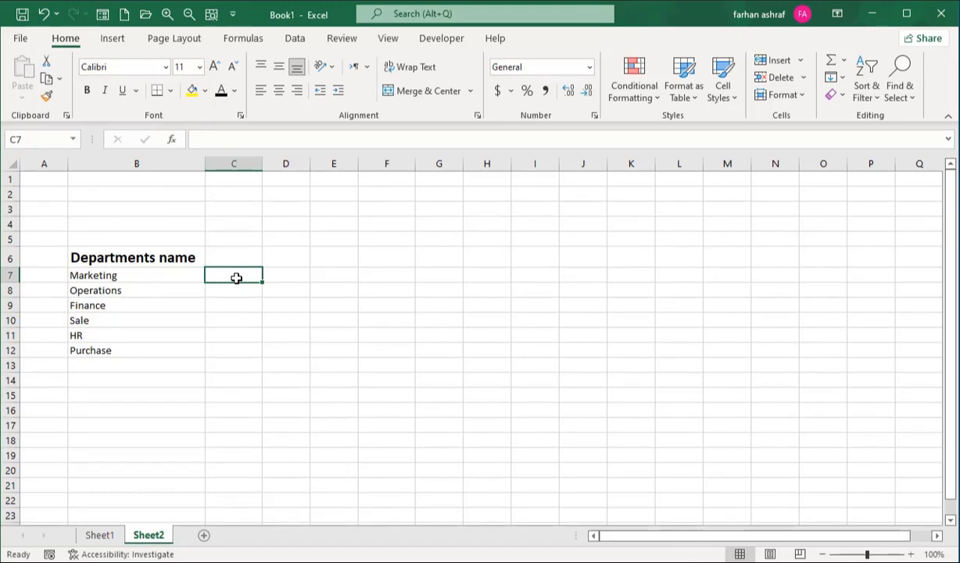
pyautogui.write('market')
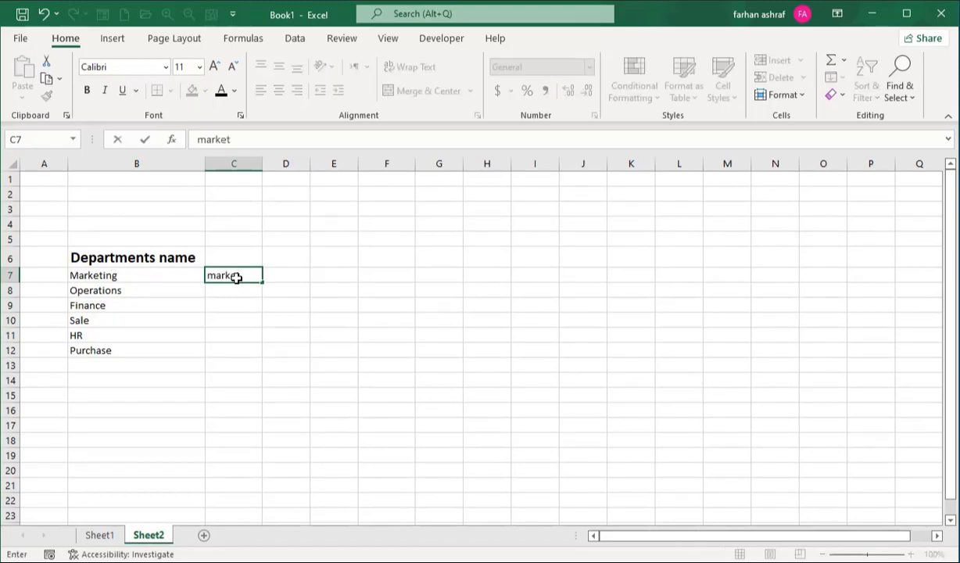
pyautogui.write('ing')
pyautogui.press('Return')
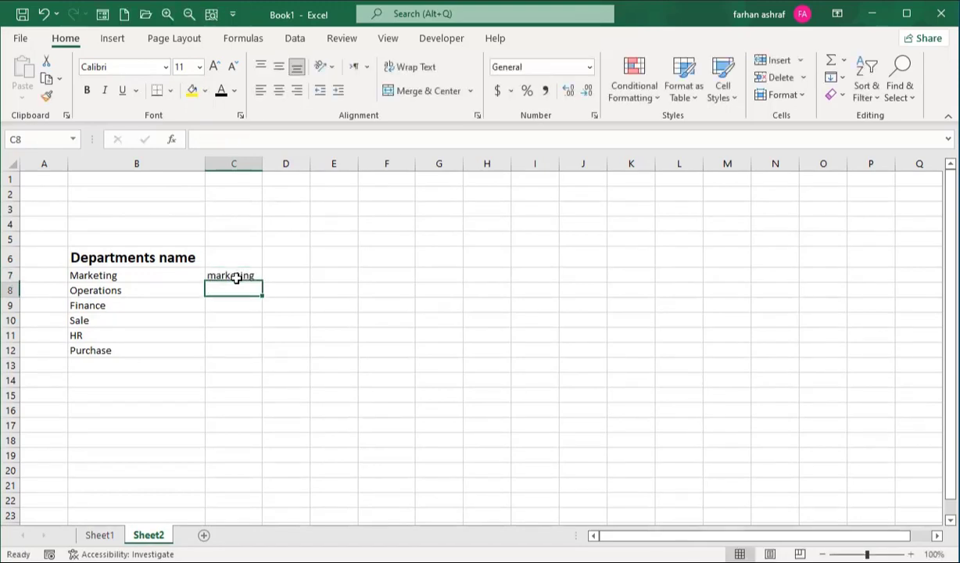
pyautogui.click(235, 277)
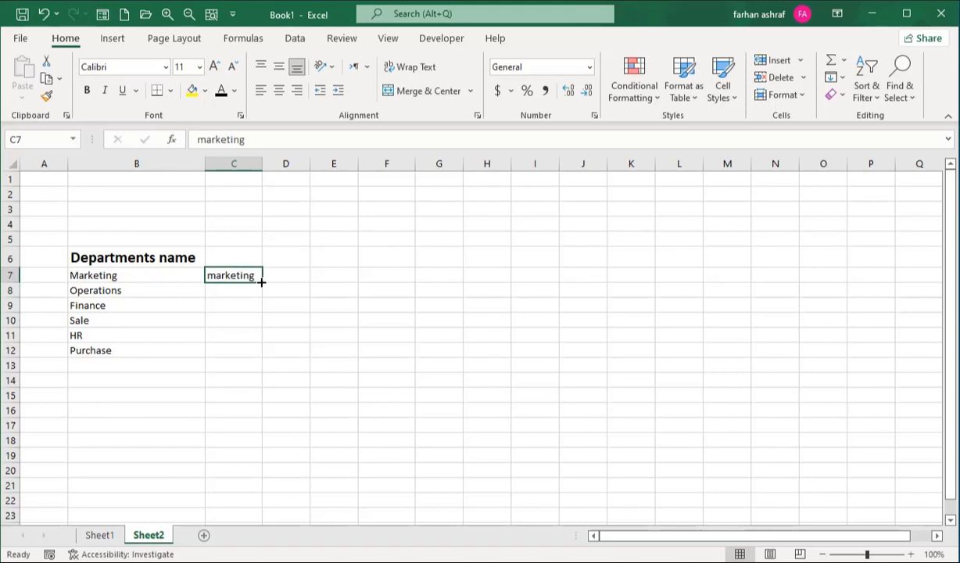
pyautogui.moveTo(261, 283); pyautogui.dragTo(261, 329)
pyautogui.moveTo(264, 360); pyautogui.dragTo(265, 359)
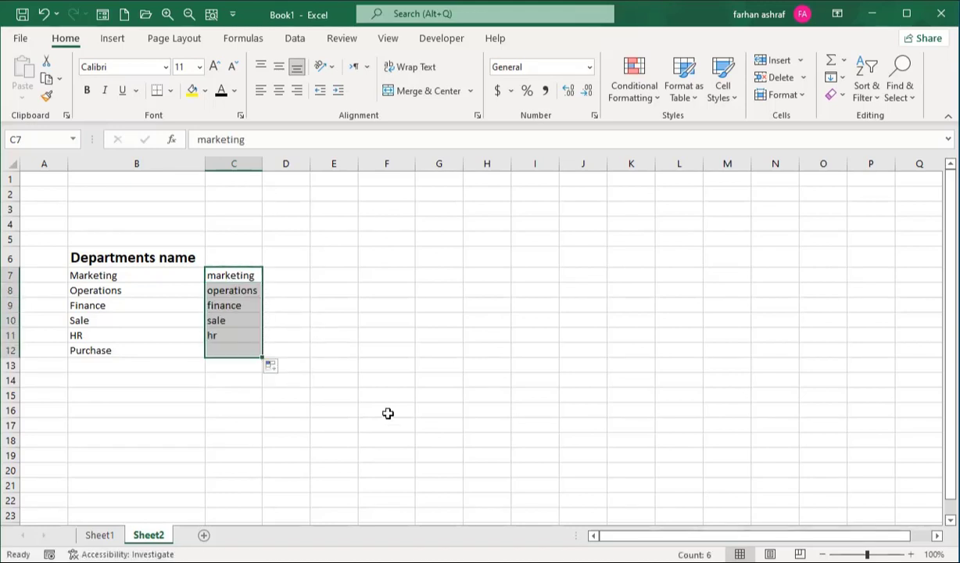
# - Enter "marketing" in cell F7 and autofill the department list down through F15
pyautogui.click(389, 274)
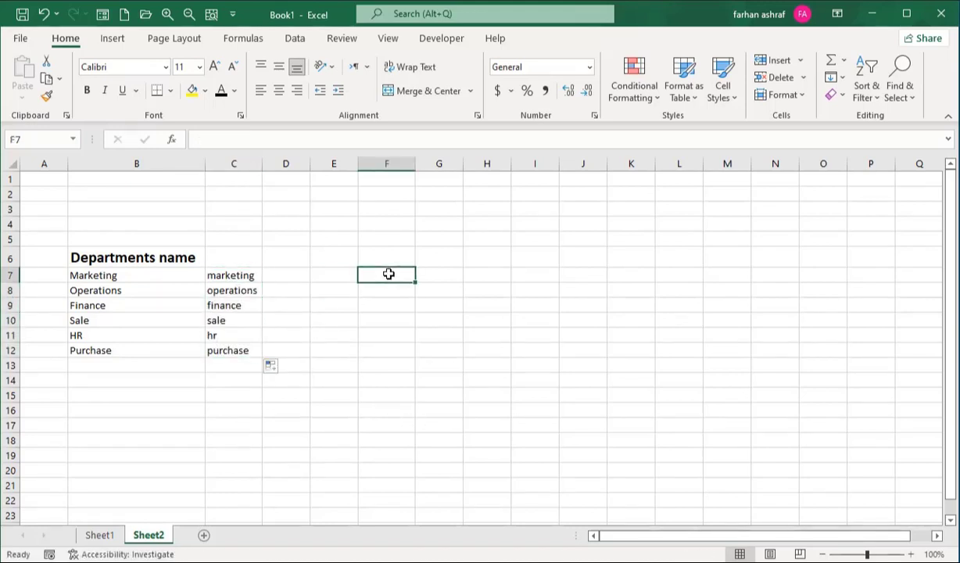
pyautogui.write('marketing')
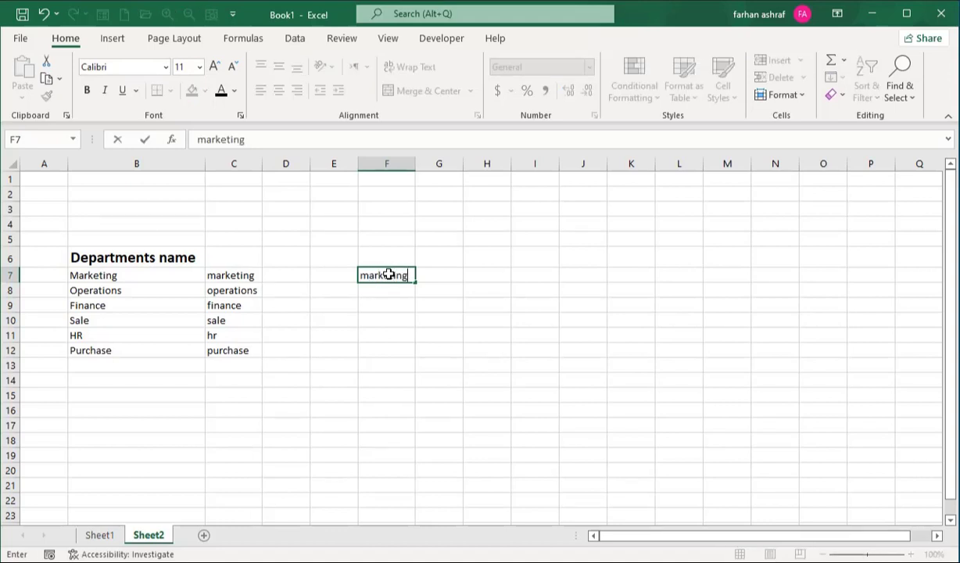
pyautogui.press('Return')
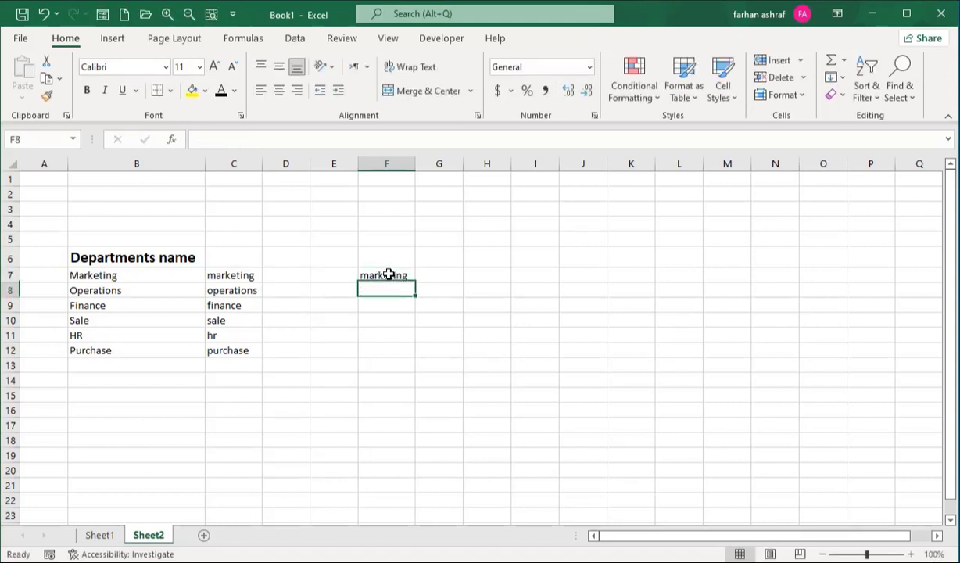
pyautogui.click(389, 274)
pyautogui.moveTo(414, 279); pyautogui.dragTo(416, 400)
pyautogui.click(547, 395)
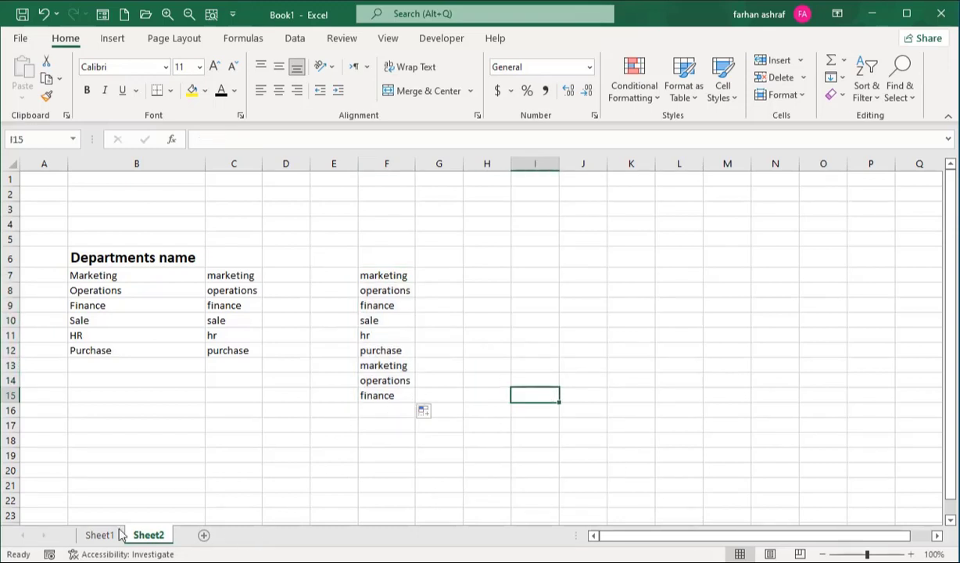
# - Review the filled lists on Sheet1 and Sheet2, ending on Sheet1
pyautogui.click(95, 534)
pyautogui.click(149, 534)
pyautogui.click(99, 535)
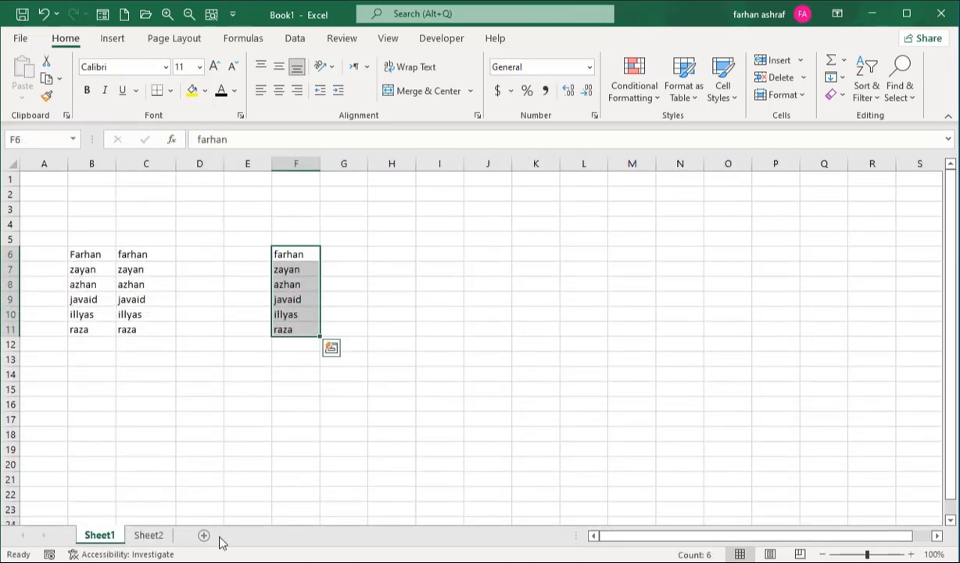